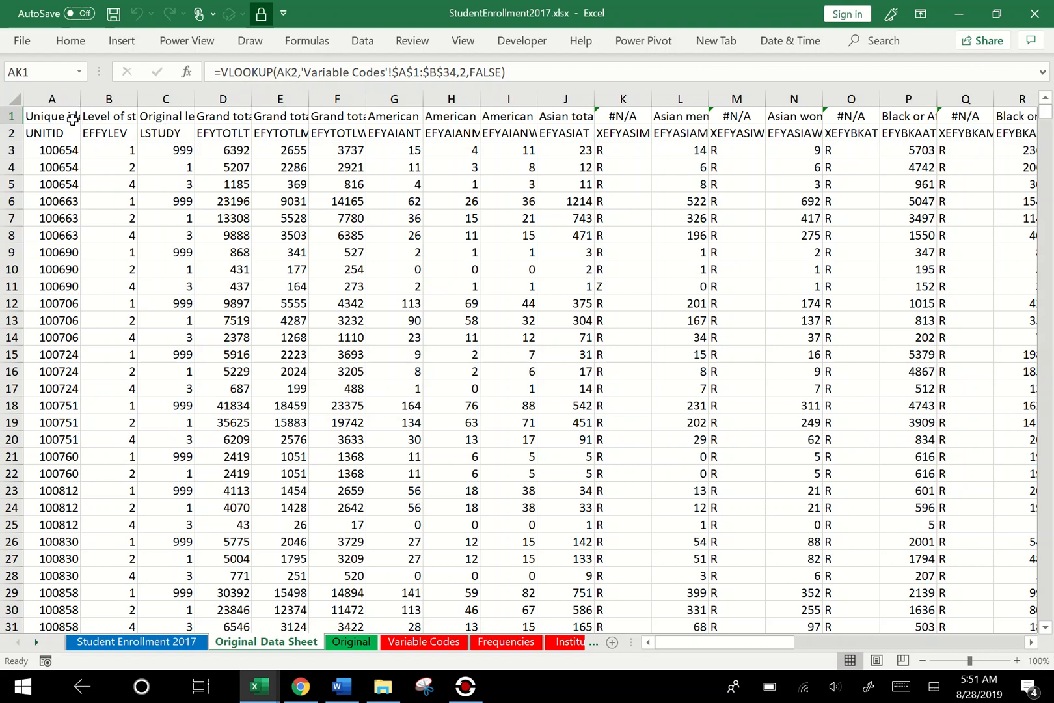
- Review the header row of the Original Data Sheet, then look through the Variable Codes, Frequencies, Institutional Dictionary and Original sheets
click(12, 115)
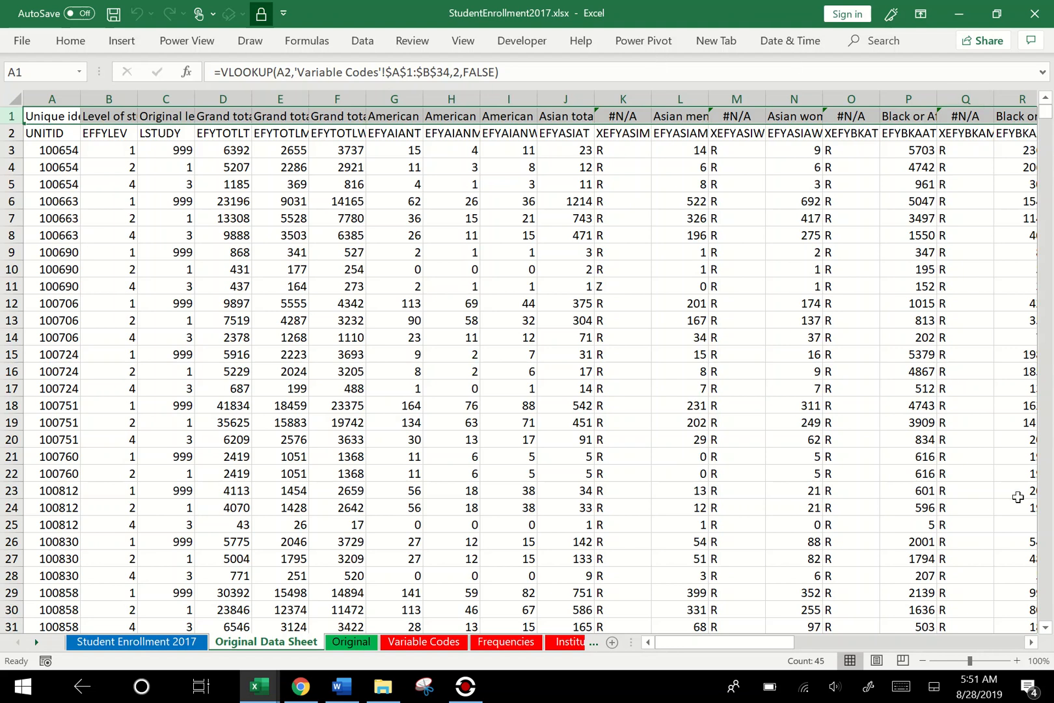
click(1047, 629)
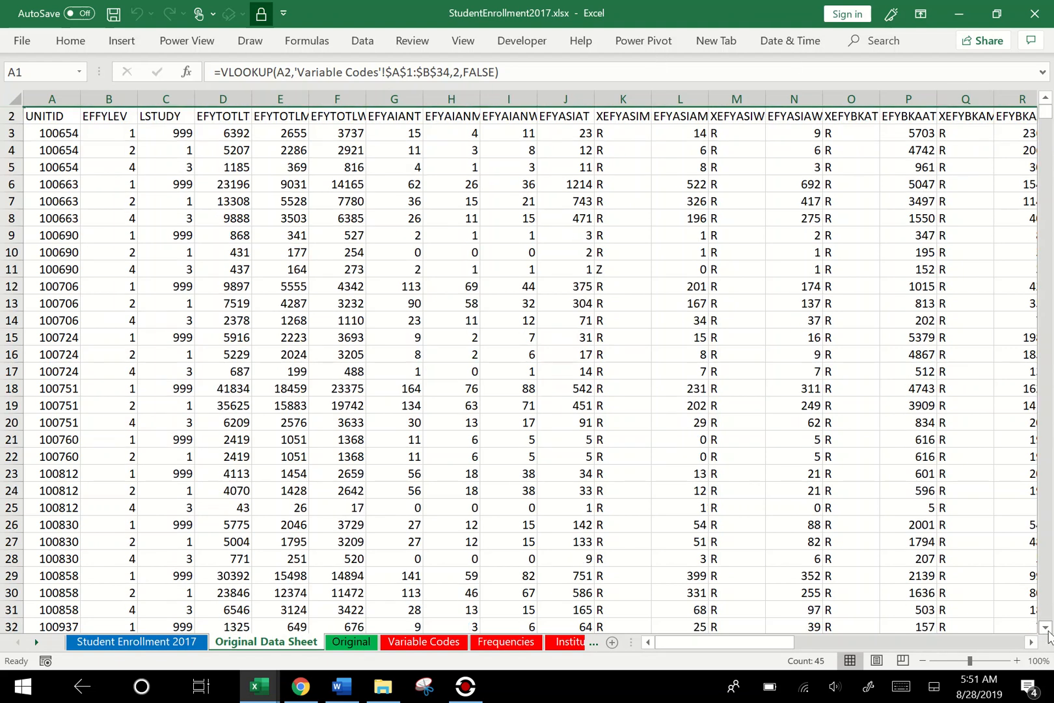
click(447, 643)
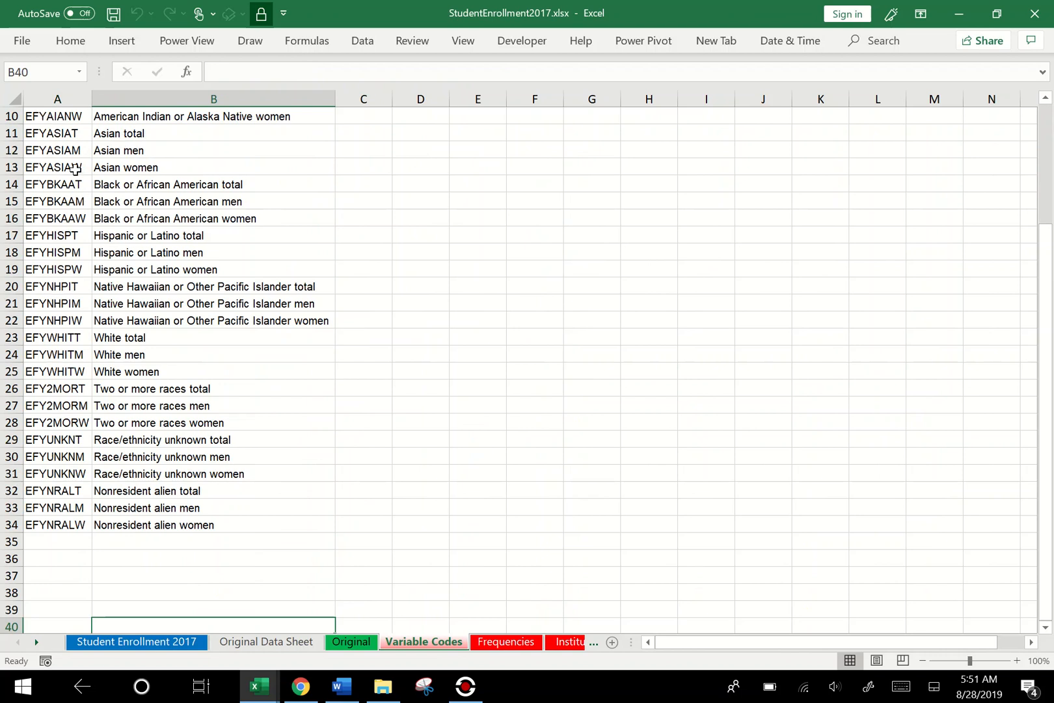
click(499, 643)
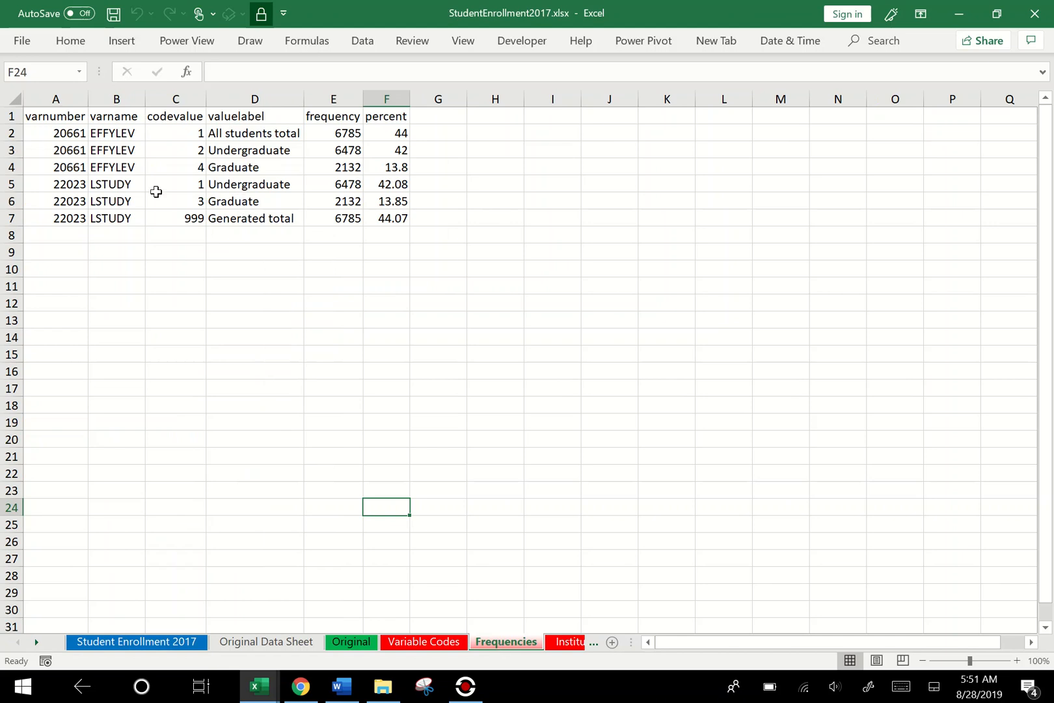
click(565, 645)
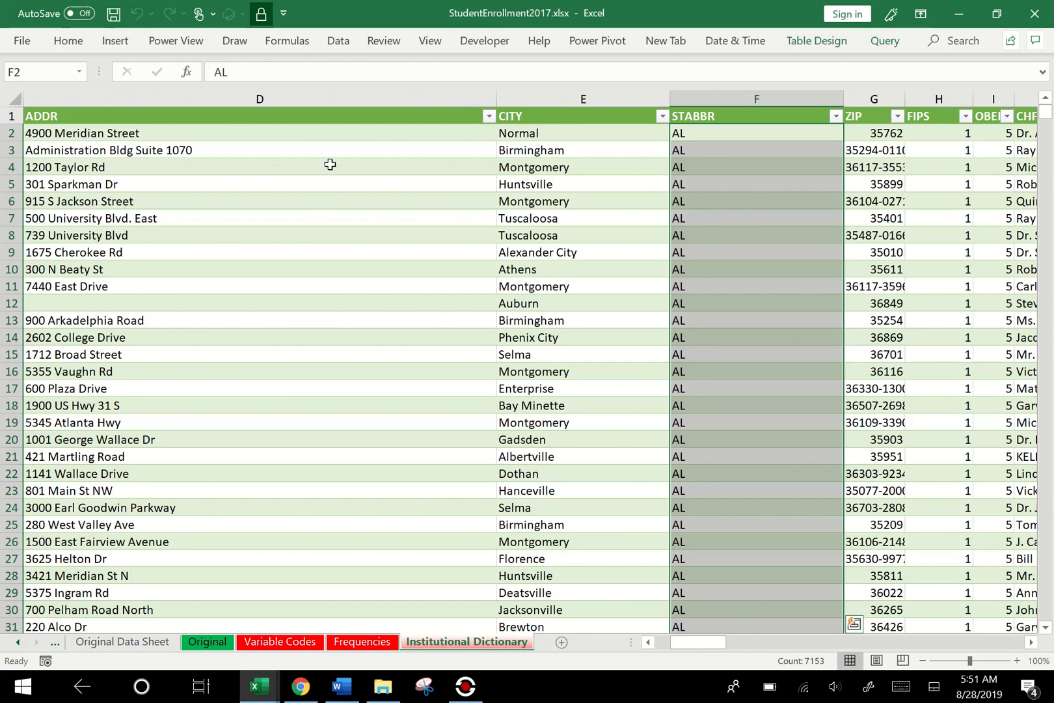
key(ctrl+a)
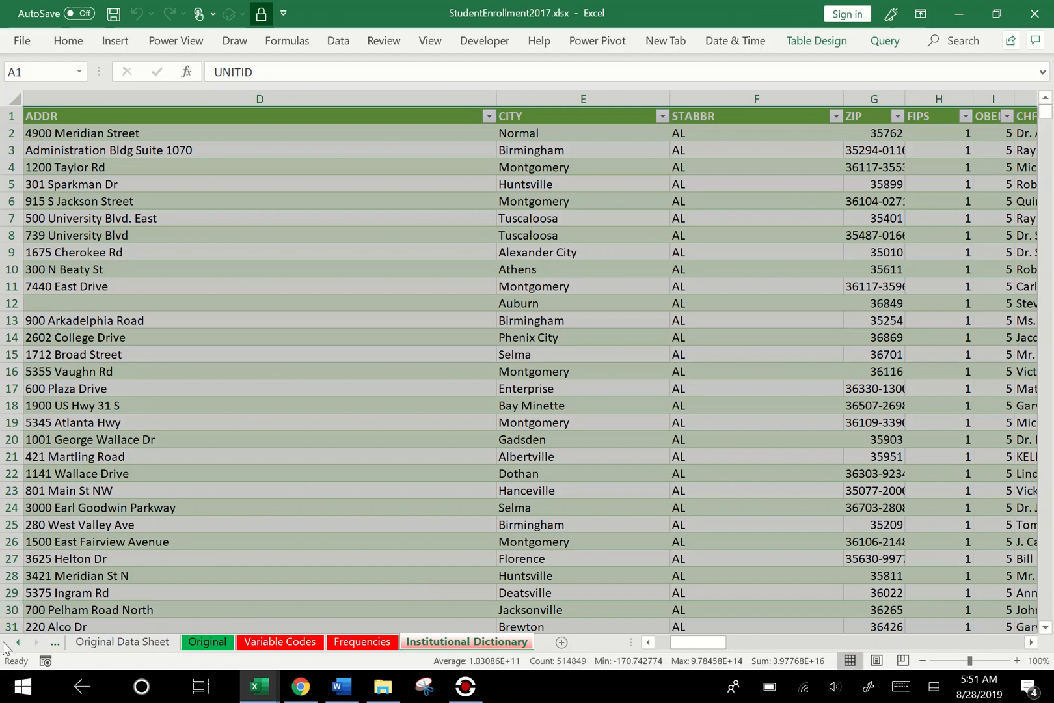
click(18, 643)
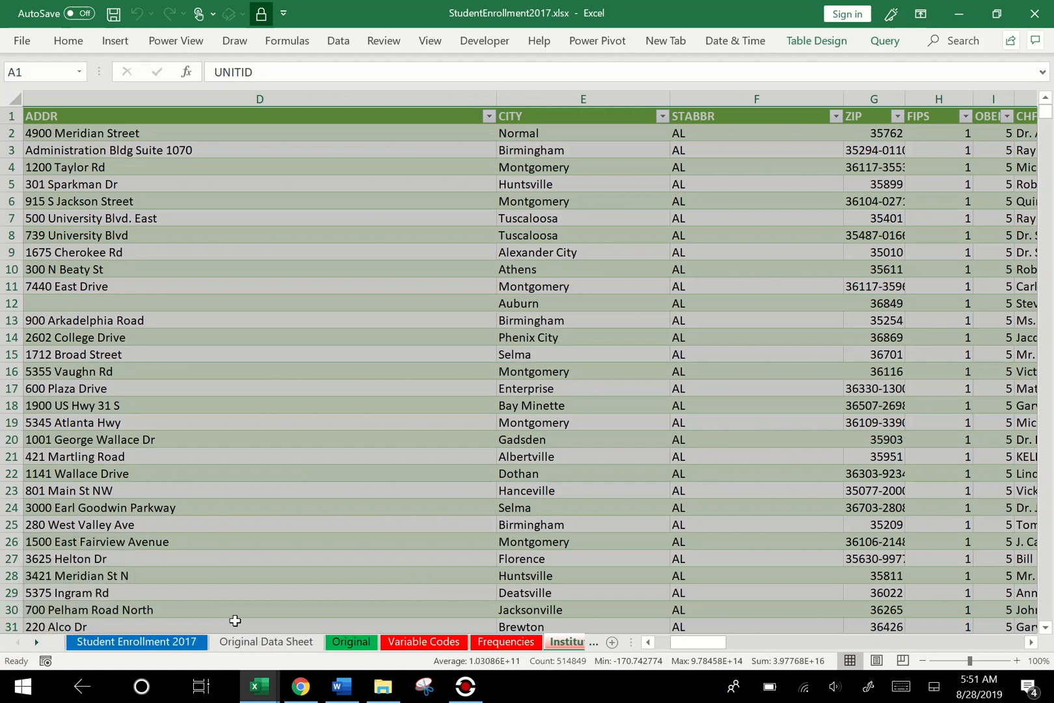
click(429, 643)
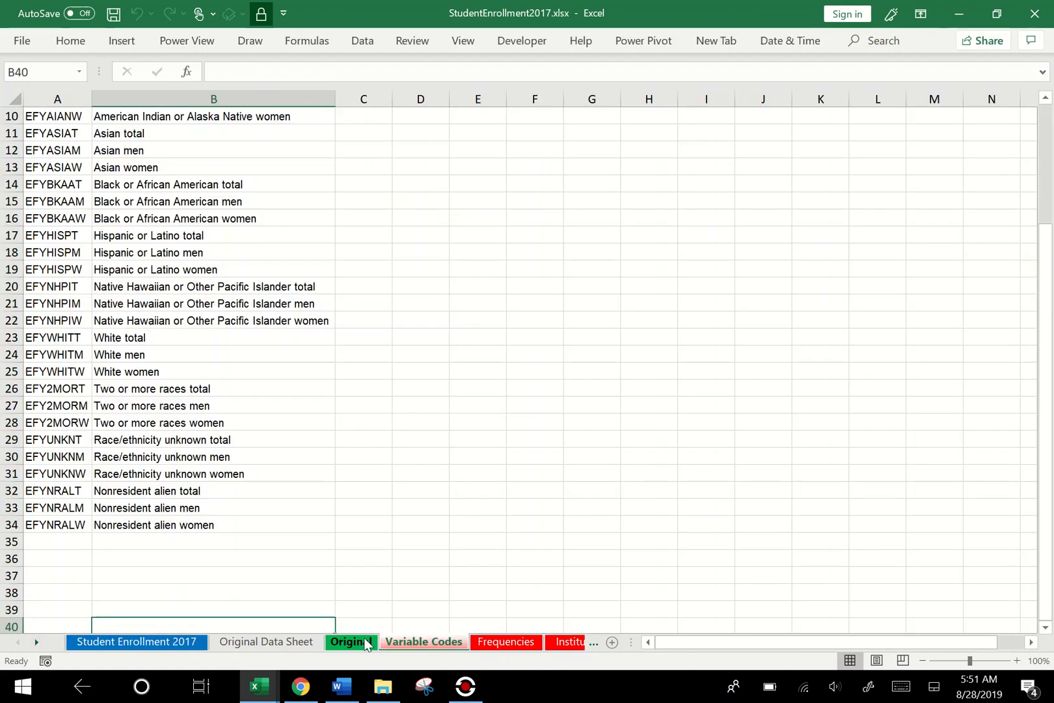
click(366, 643)
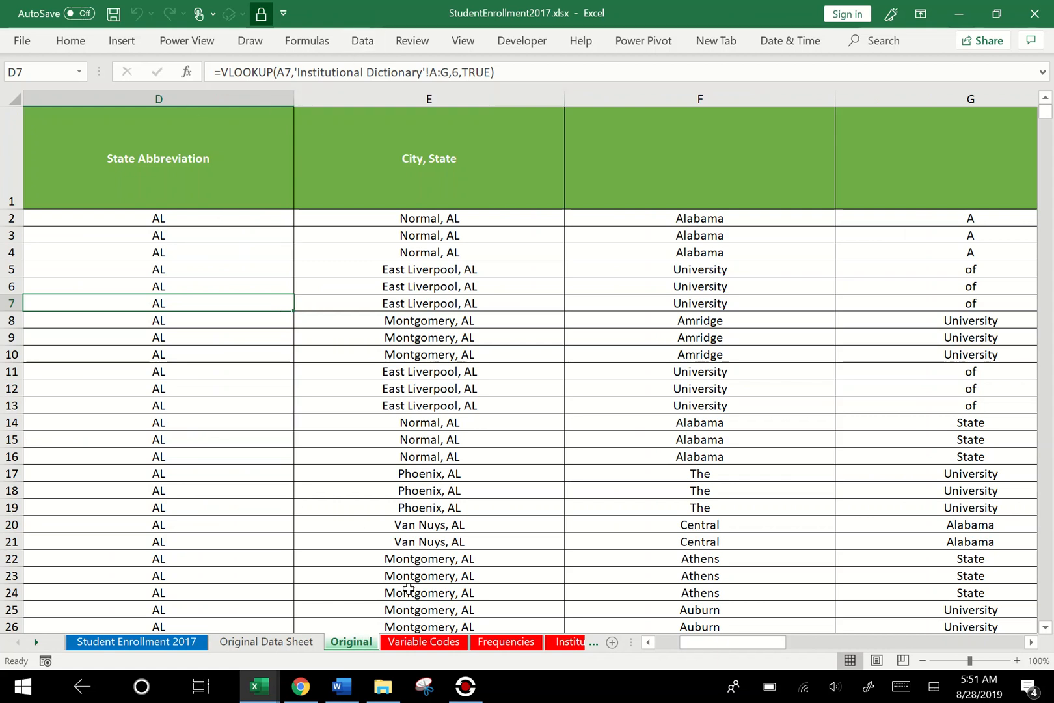
click(283, 647)
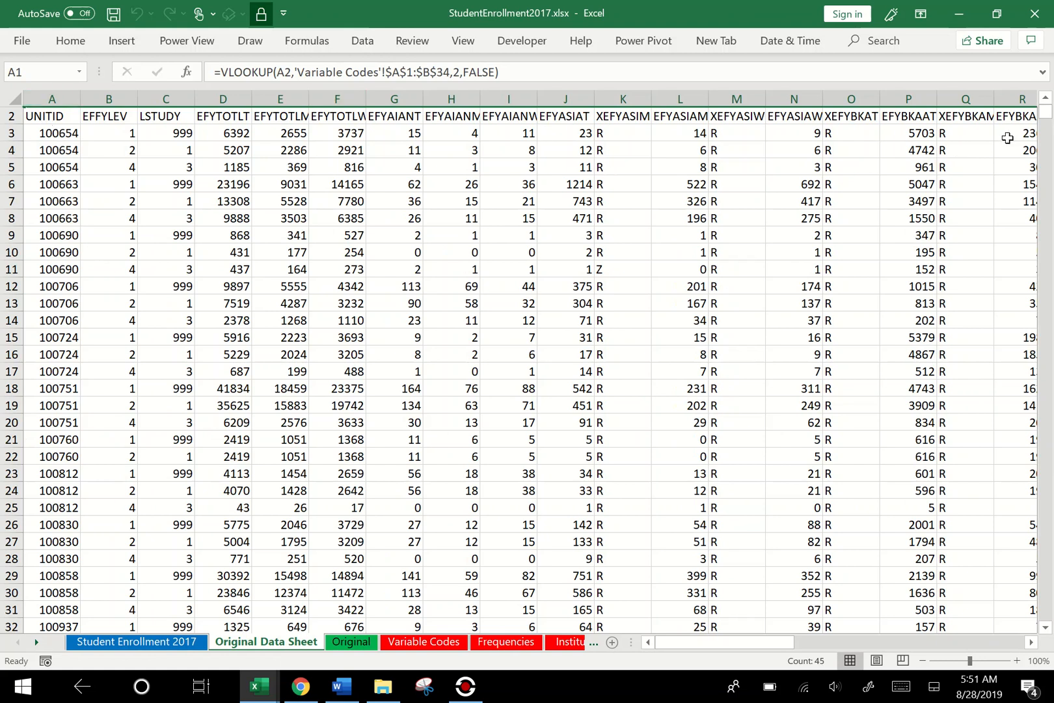
- Inspect the lookup formulas in the first header cells of row 1 on the Original Data Sheet
click(1046, 97)
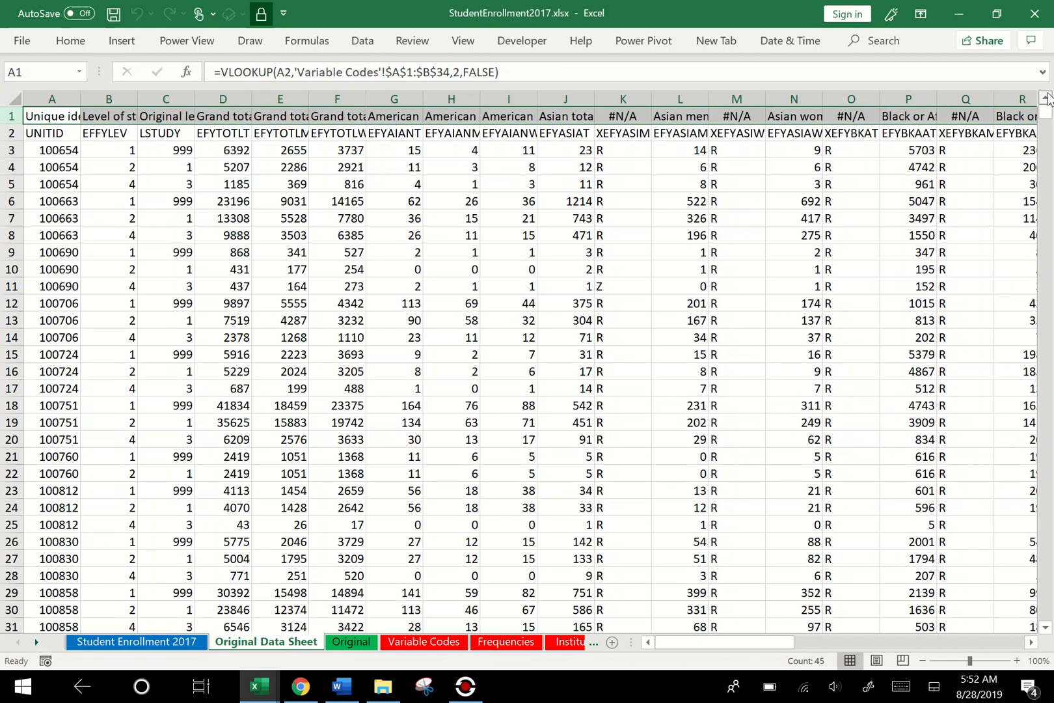
click(60, 116)
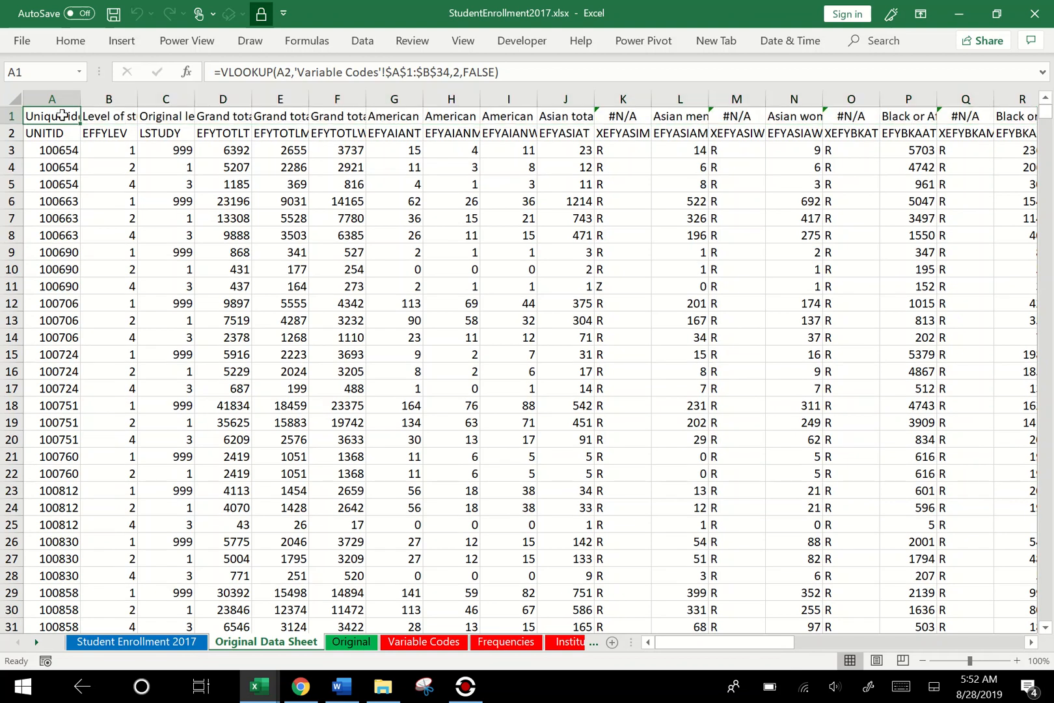
click(108, 117)
click(162, 117)
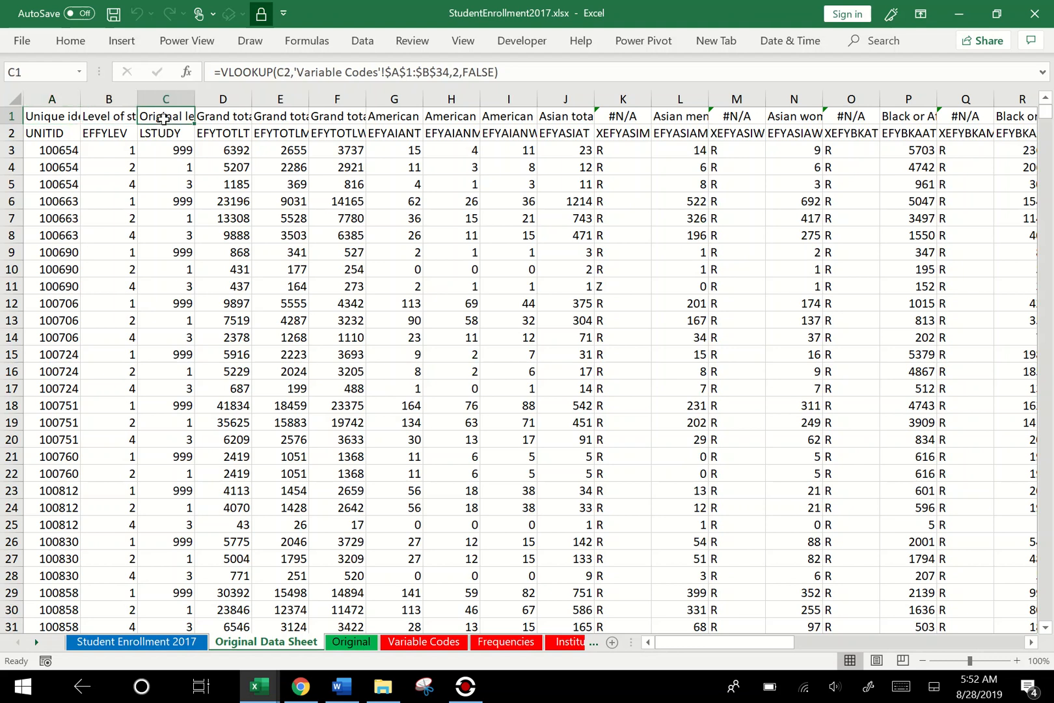
click(223, 117)
click(163, 128)
click(128, 117)
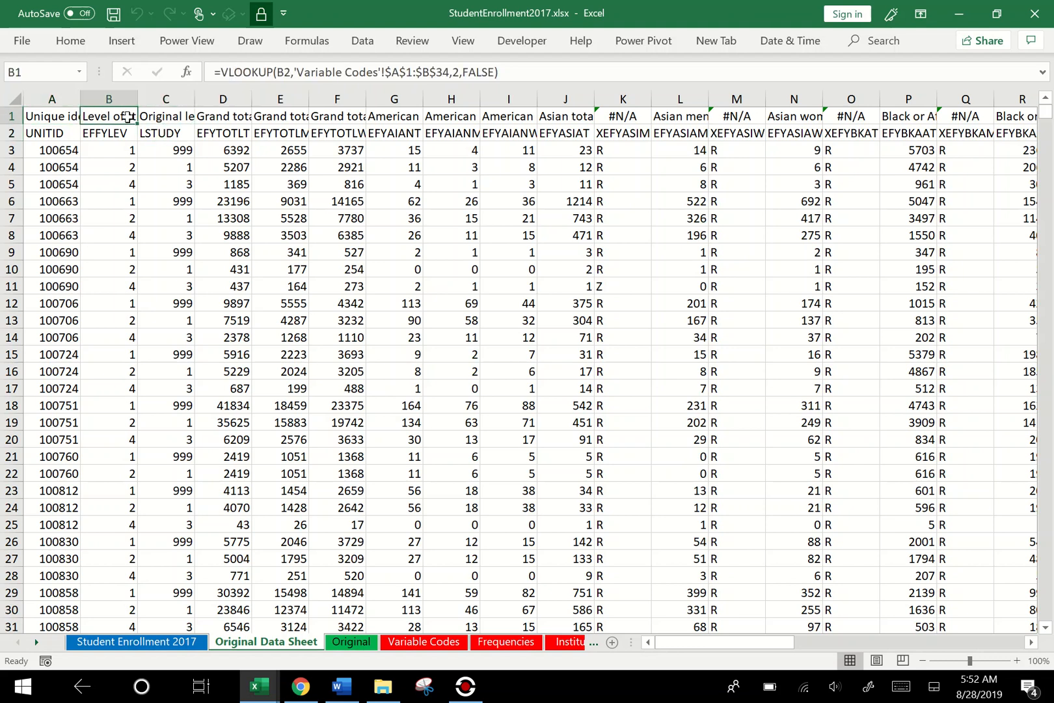
click(57, 116)
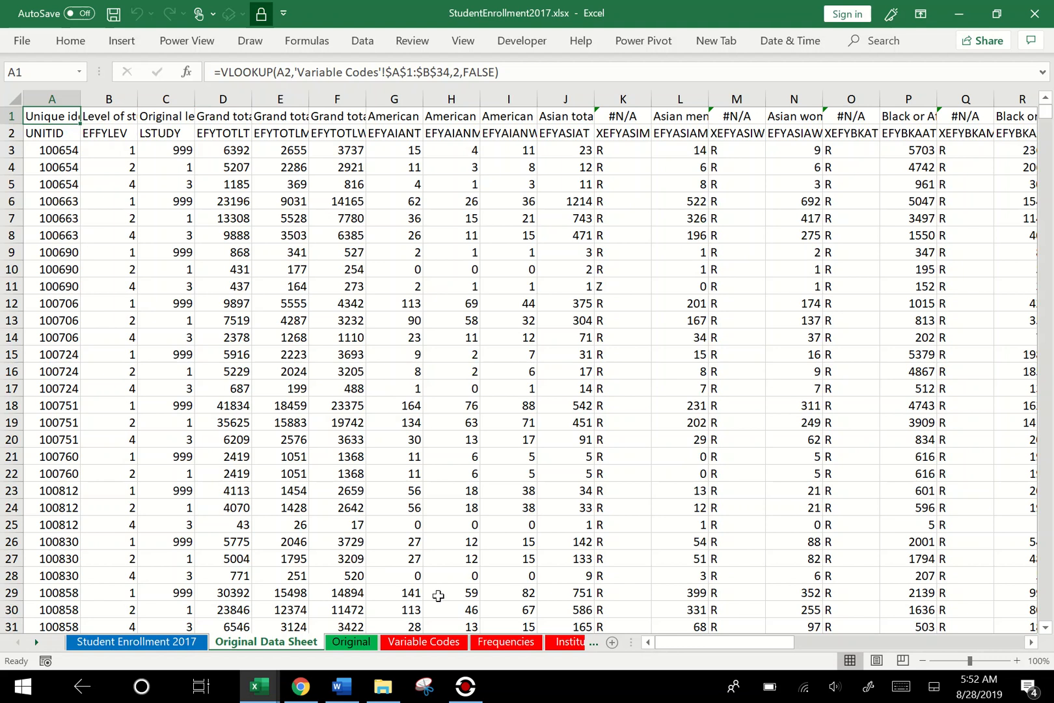
- Examine the variable names and titles on the Variable Codes sheet, then return to the Original Data Sheet
click(448, 644)
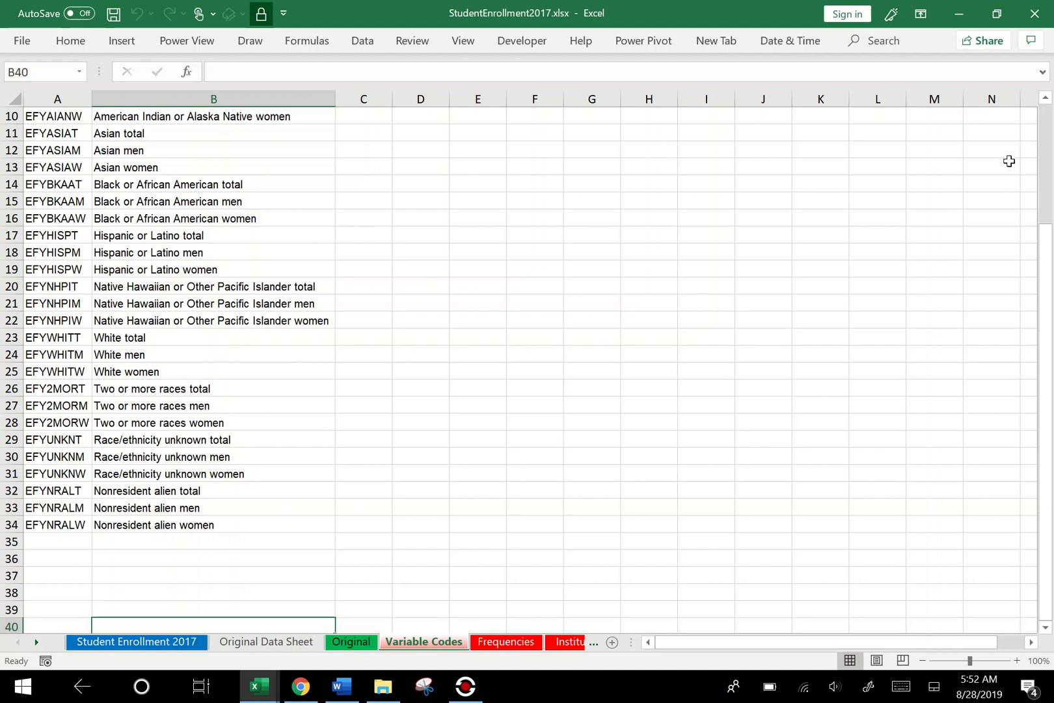
click(1045, 99)
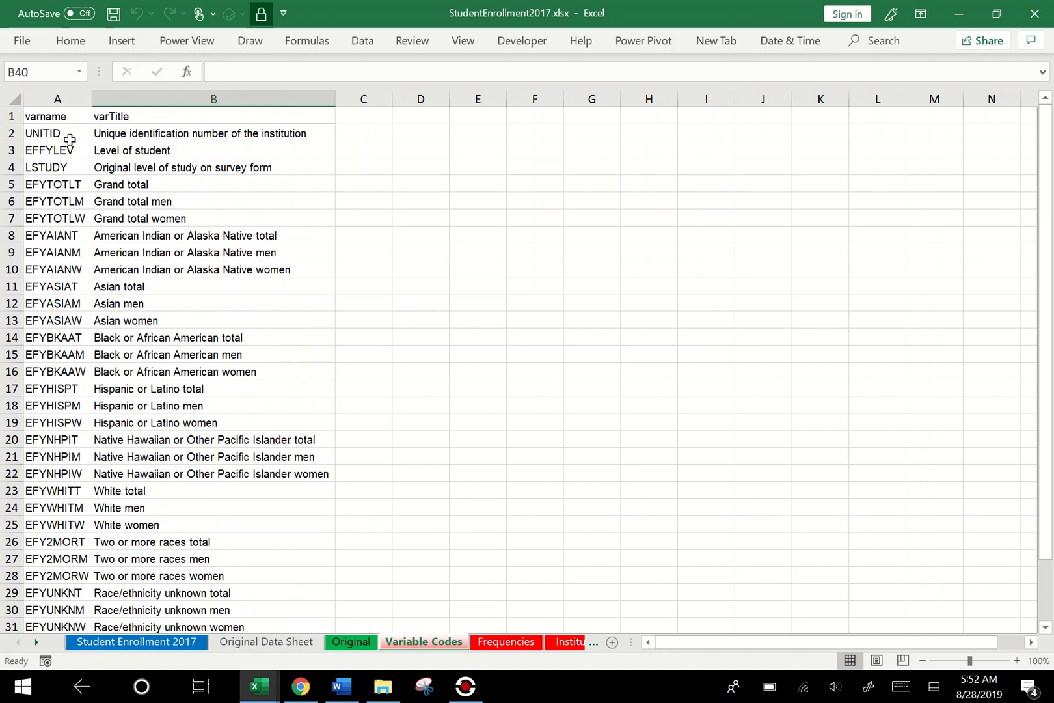
click(295, 641)
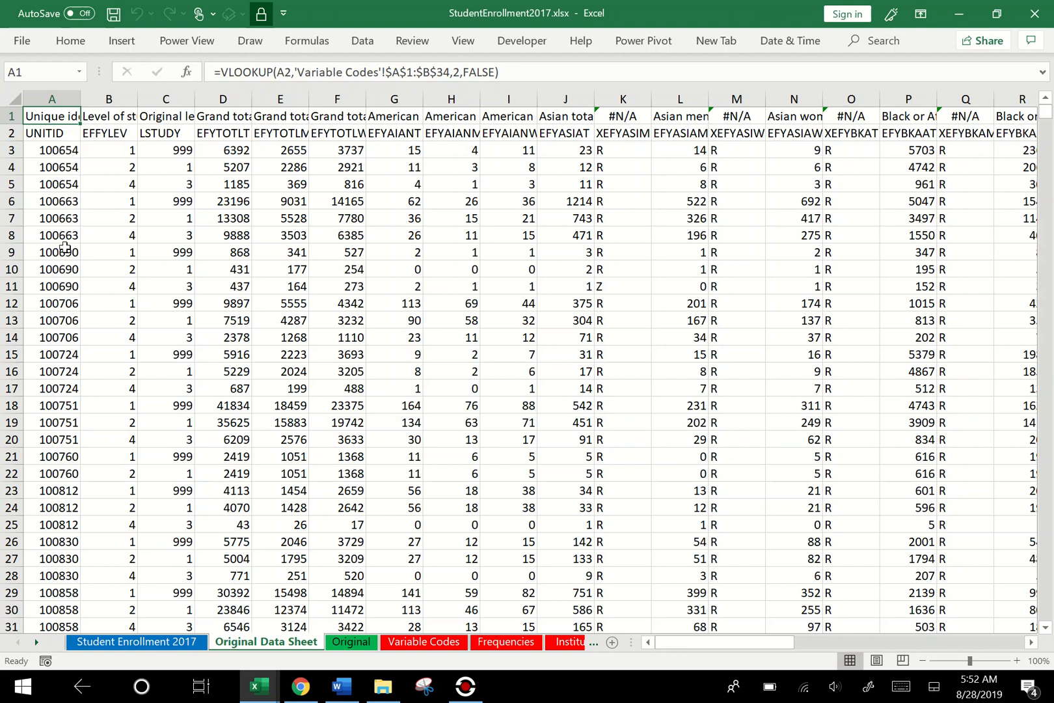
- Jump from UNITID in A2 to the last record in column A, then return to A2
click(68, 129)
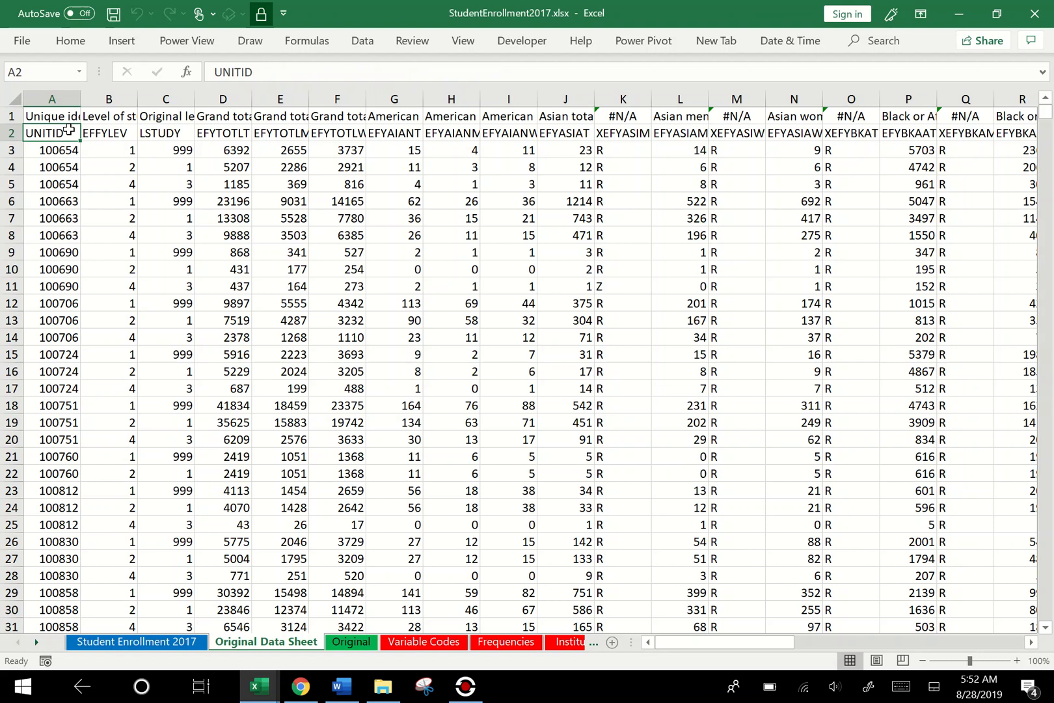
key(ctrl+Down)
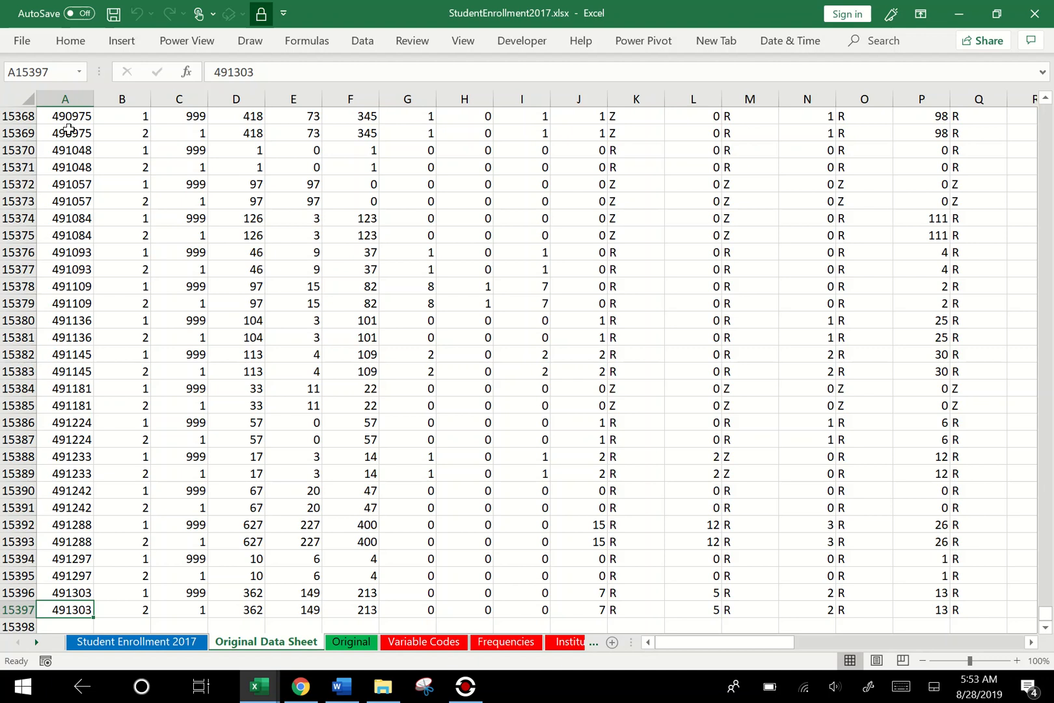
key(ctrl+Home)
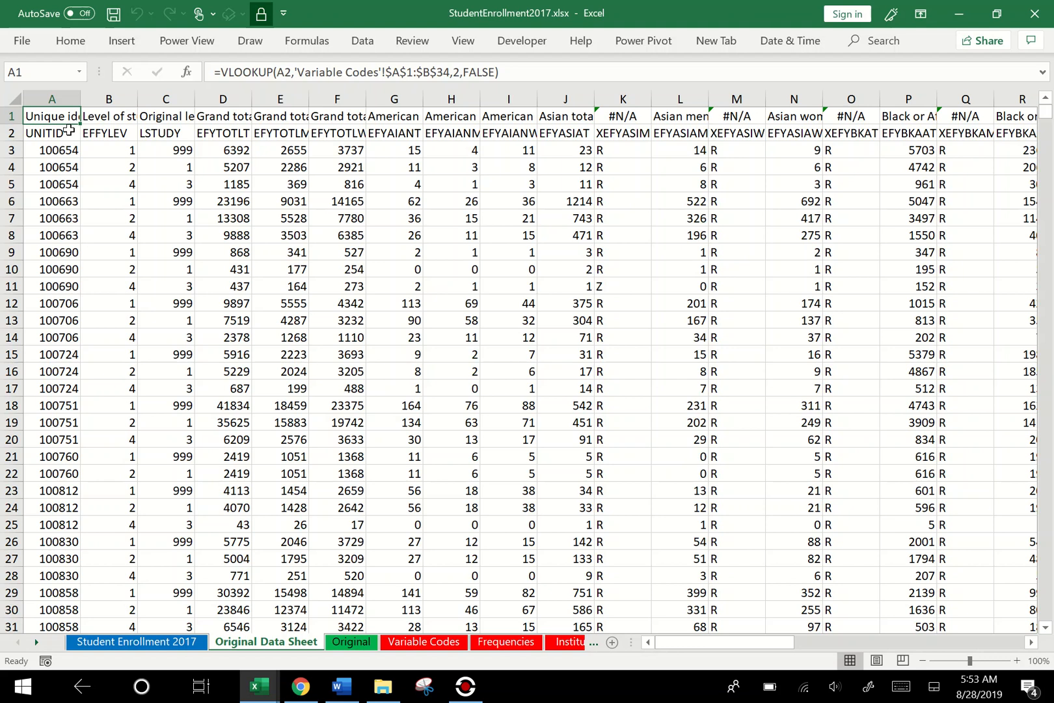
click(69, 135)
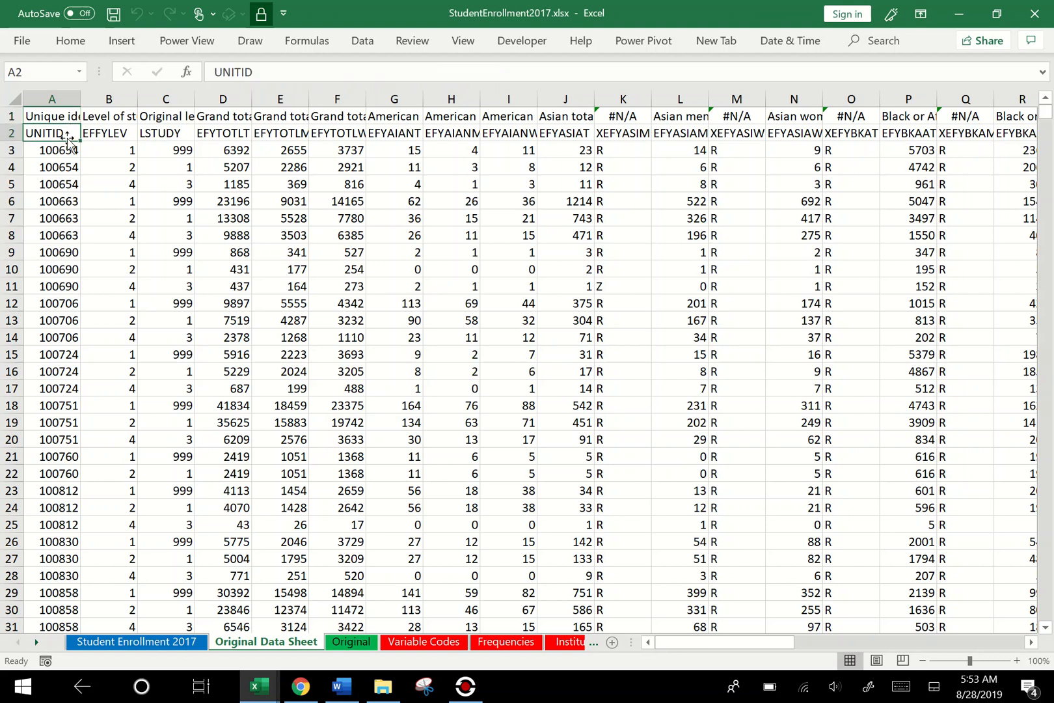
- Open the VLOOKUP formula in cell A1 for editing
click(65, 117)
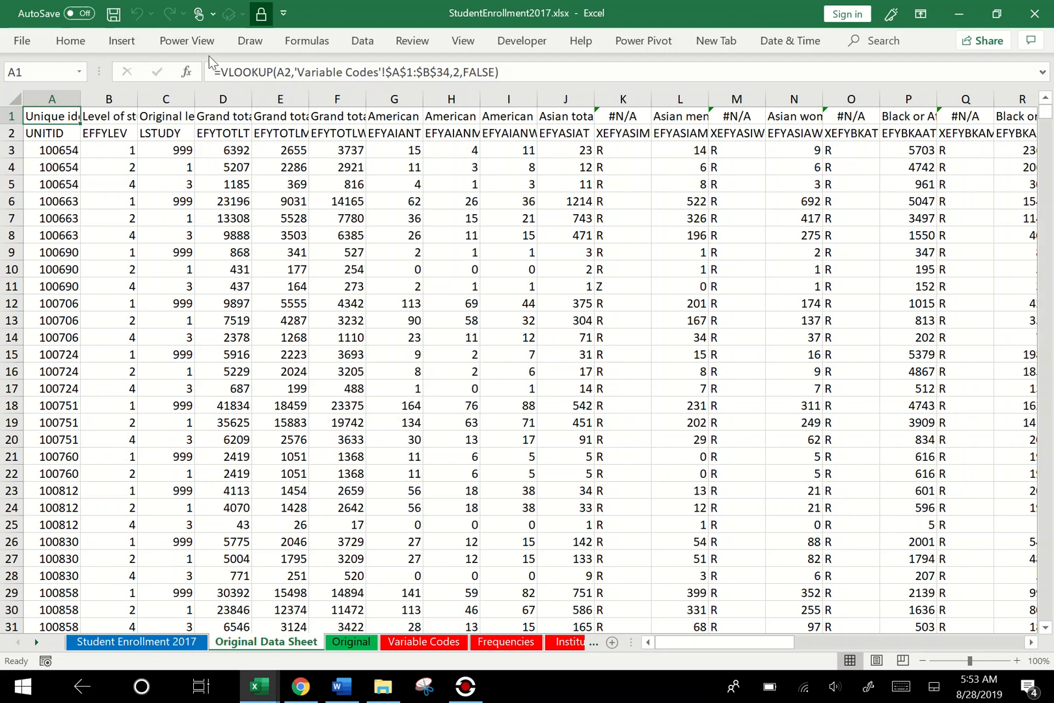
click(256, 72)
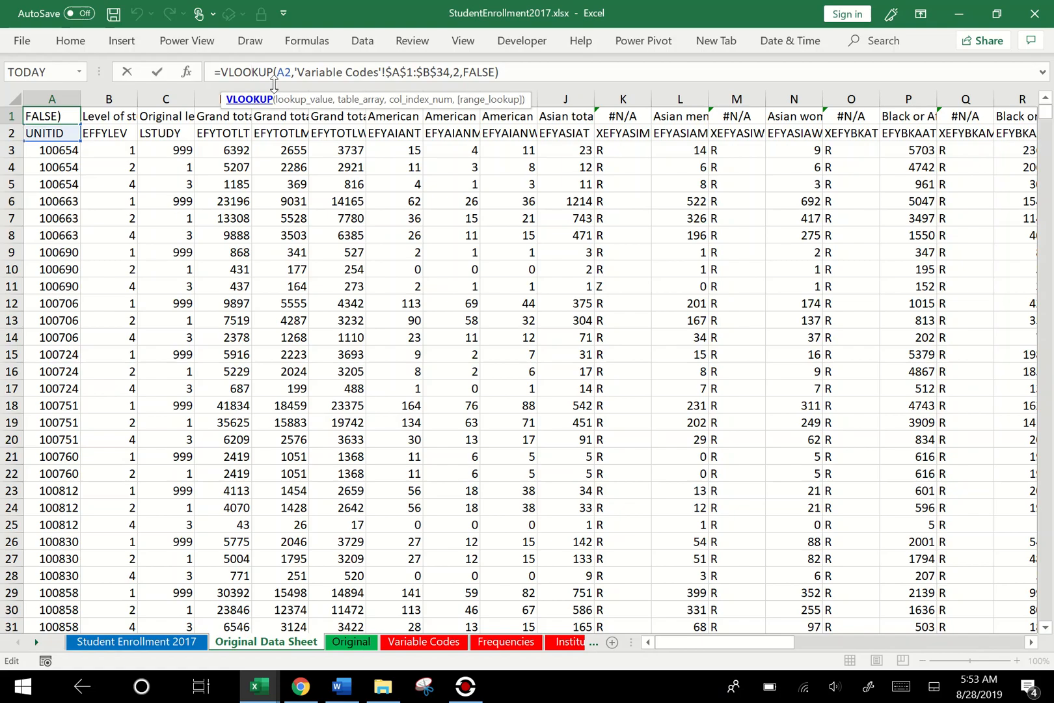
click(249, 99)
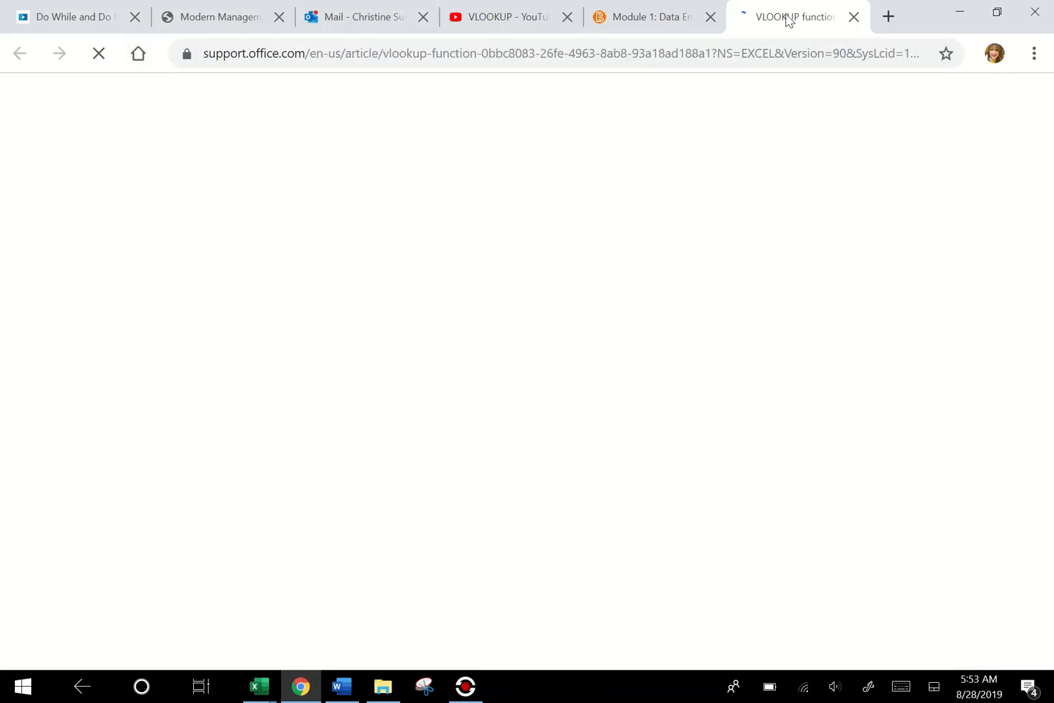
click(851, 24)
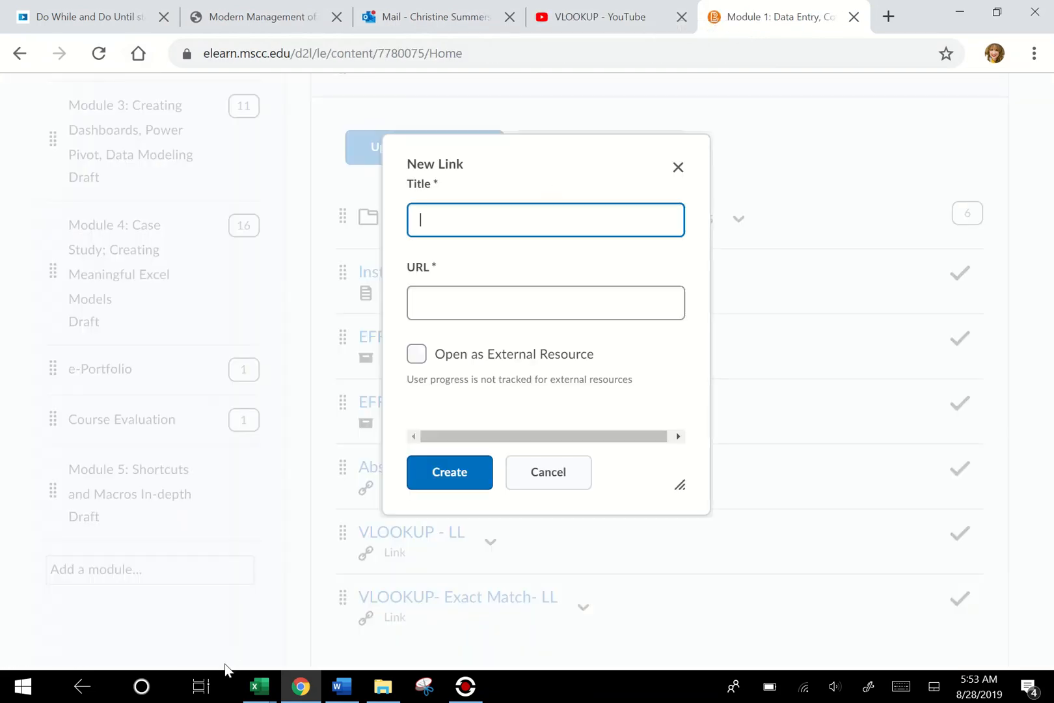
click(259, 686)
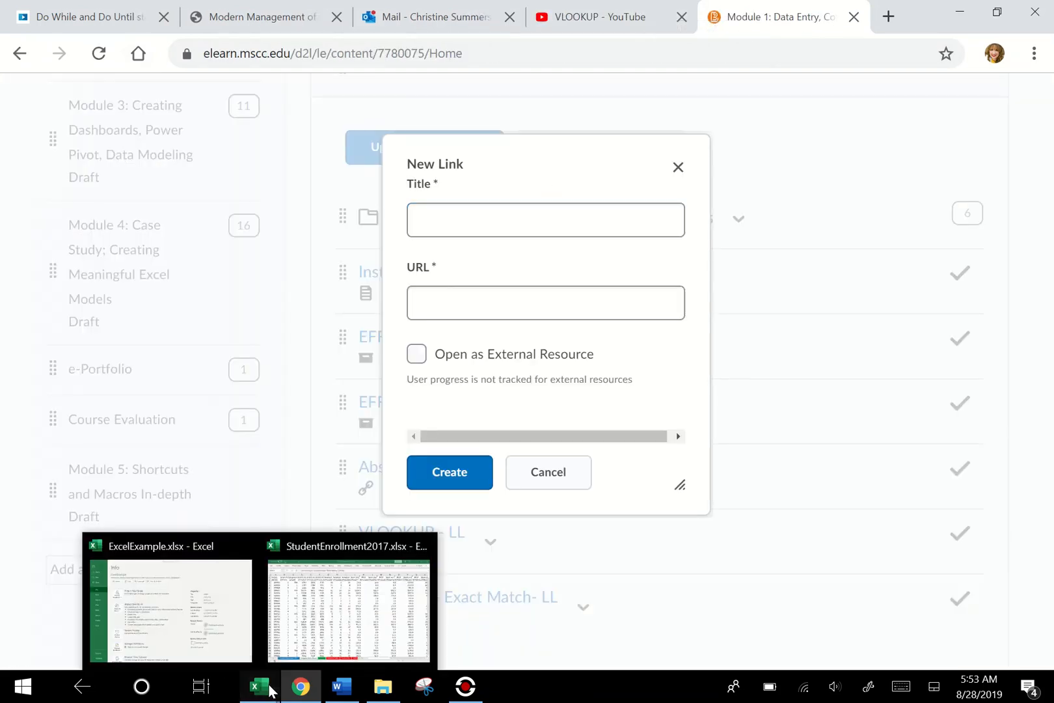
click(340, 644)
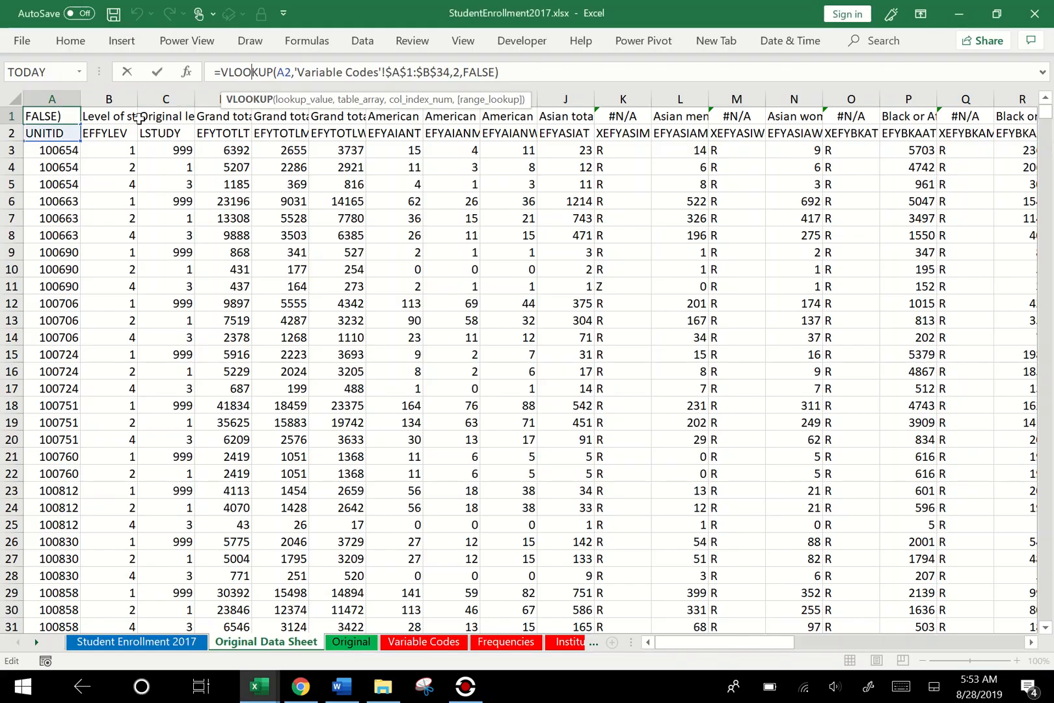
- Highlight the lookup_value argument in the VLOOKUP formula of A1 to examine it
click(292, 72)
click(294, 101)
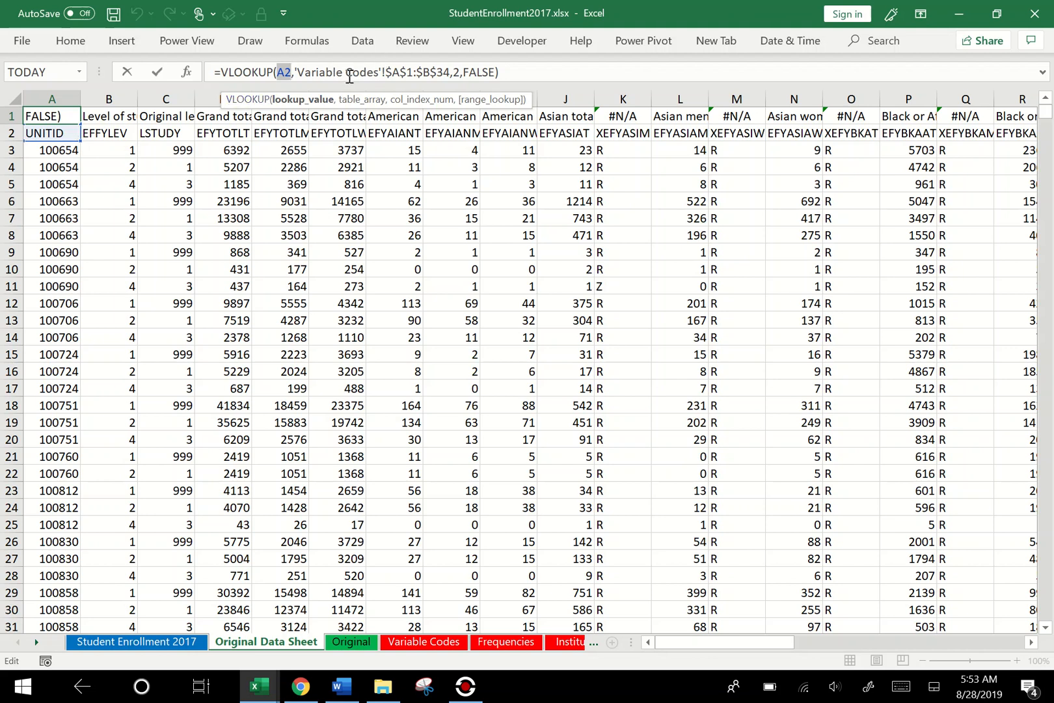
- Replace the table_array argument of the VLOOKUP formula with range A1:B34 on the Variable Codes sheet
click(348, 100)
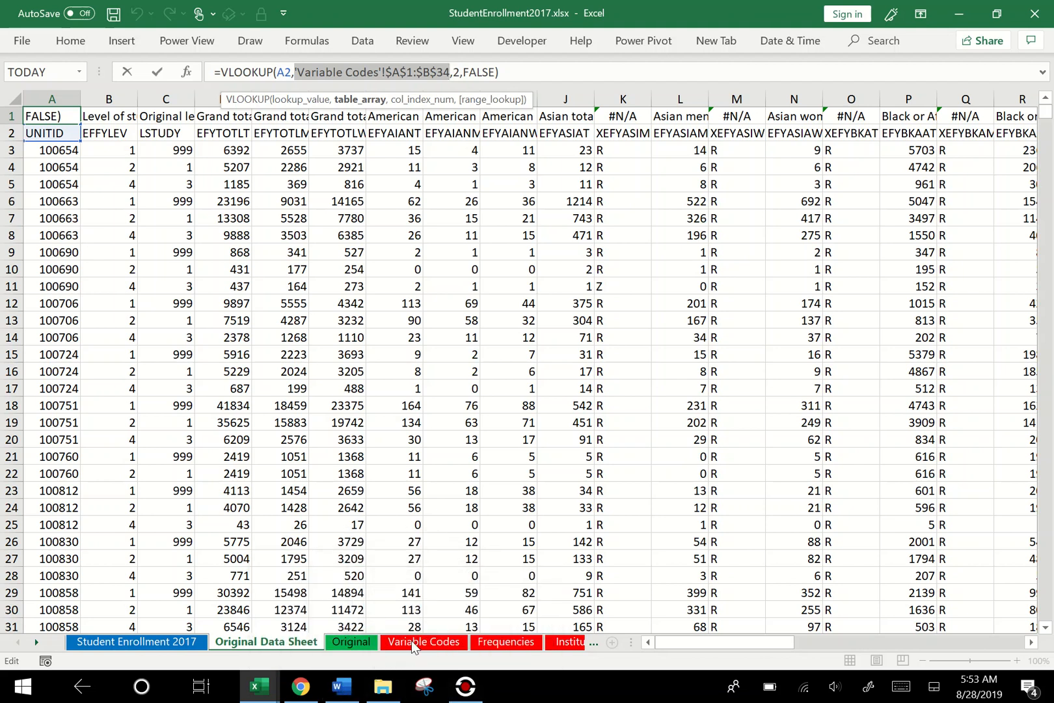
click(426, 641)
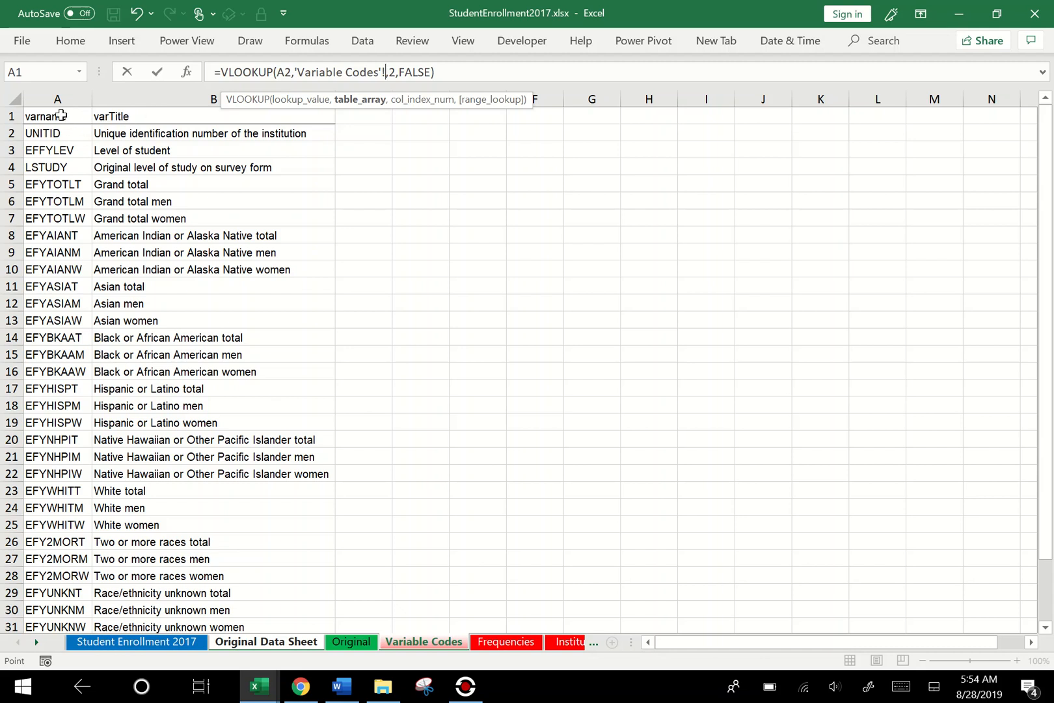
drag(59, 115, 217, 593)
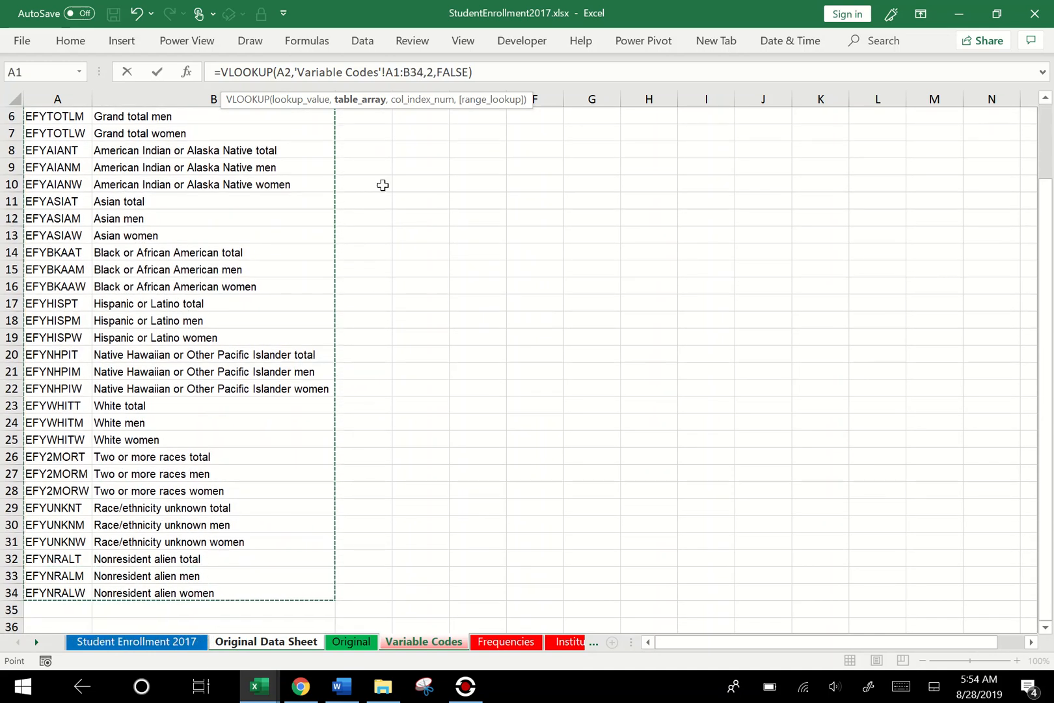
- Make both ends of the table_array range absolute so the argument reads 'Variable Codes'!$A$1:$B$34
click(420, 72)
click(395, 69)
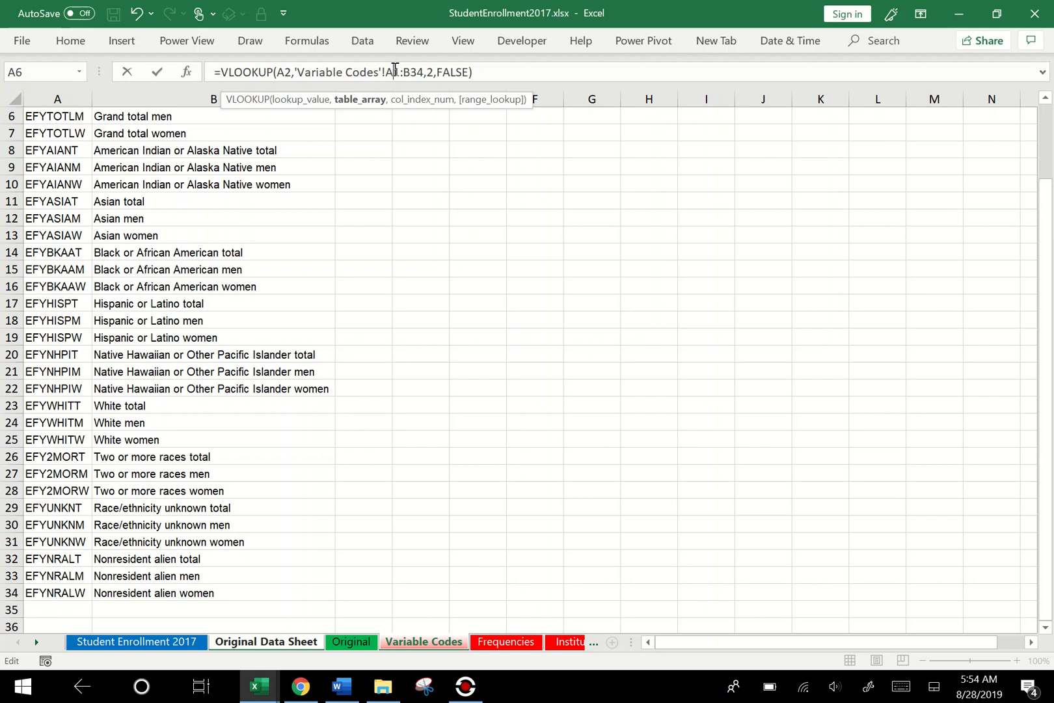
key(F4)
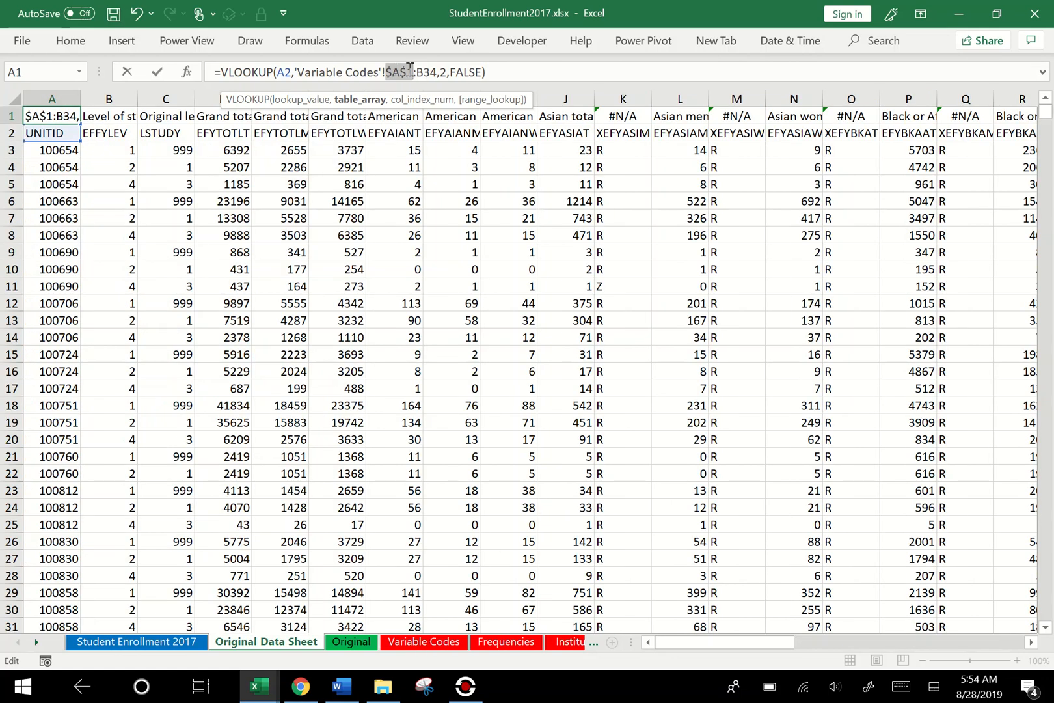
click(427, 71)
key(F4)
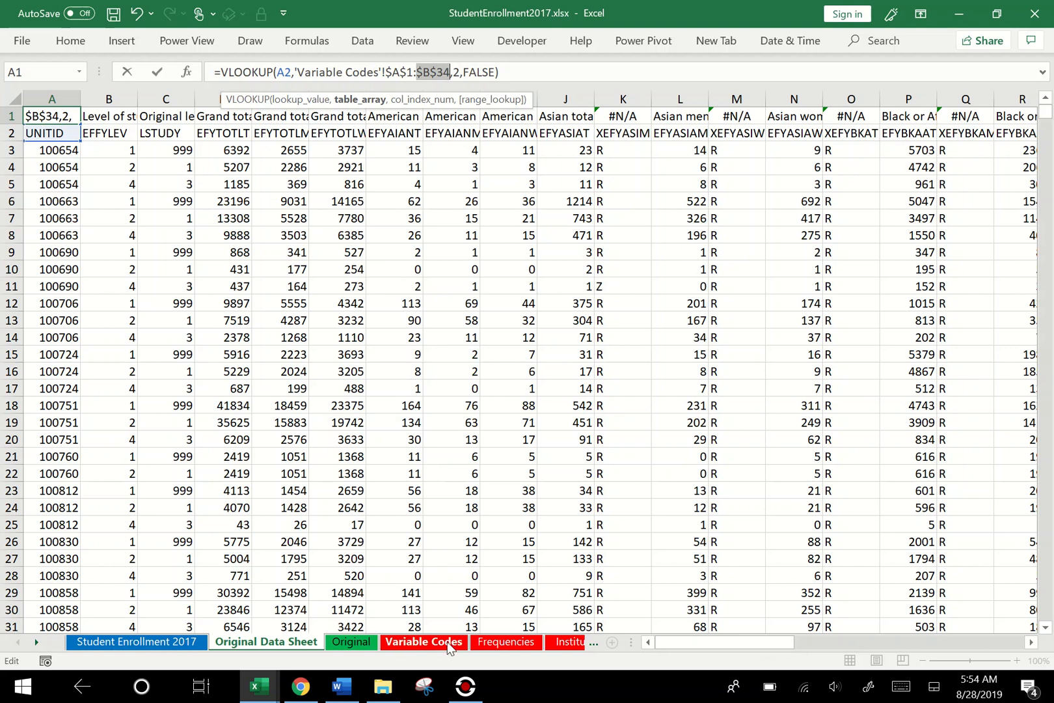
- Examine the varname and varTitle columns on the Variable Codes sheet from the first row, and discard the pending formula edit
click(424, 642)
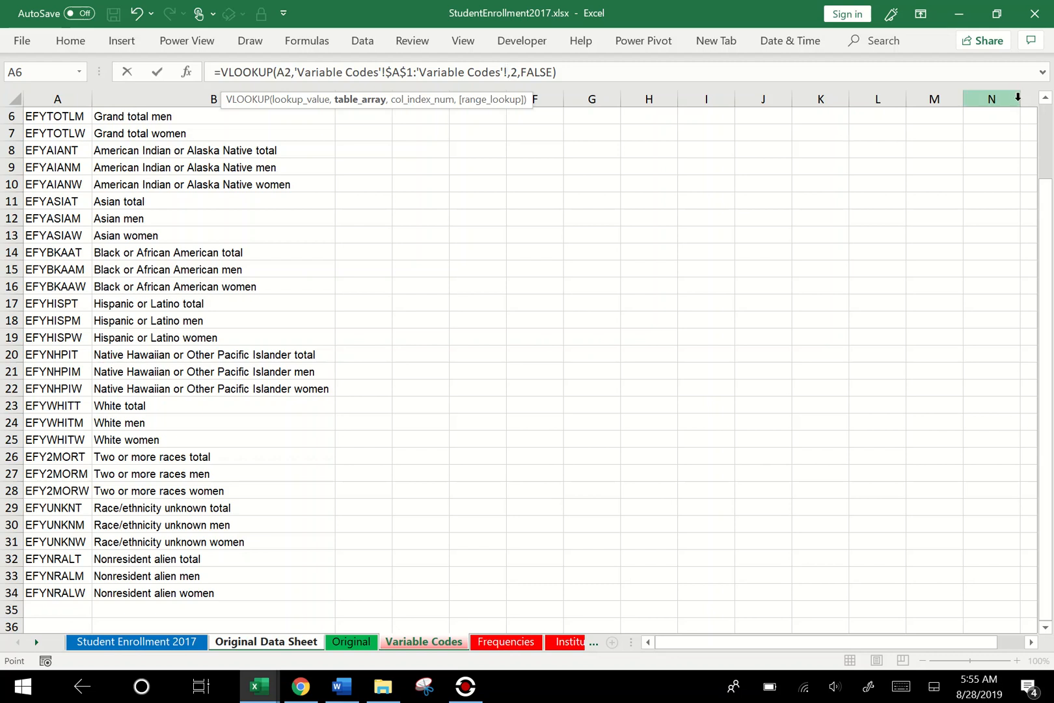
click(1047, 106)
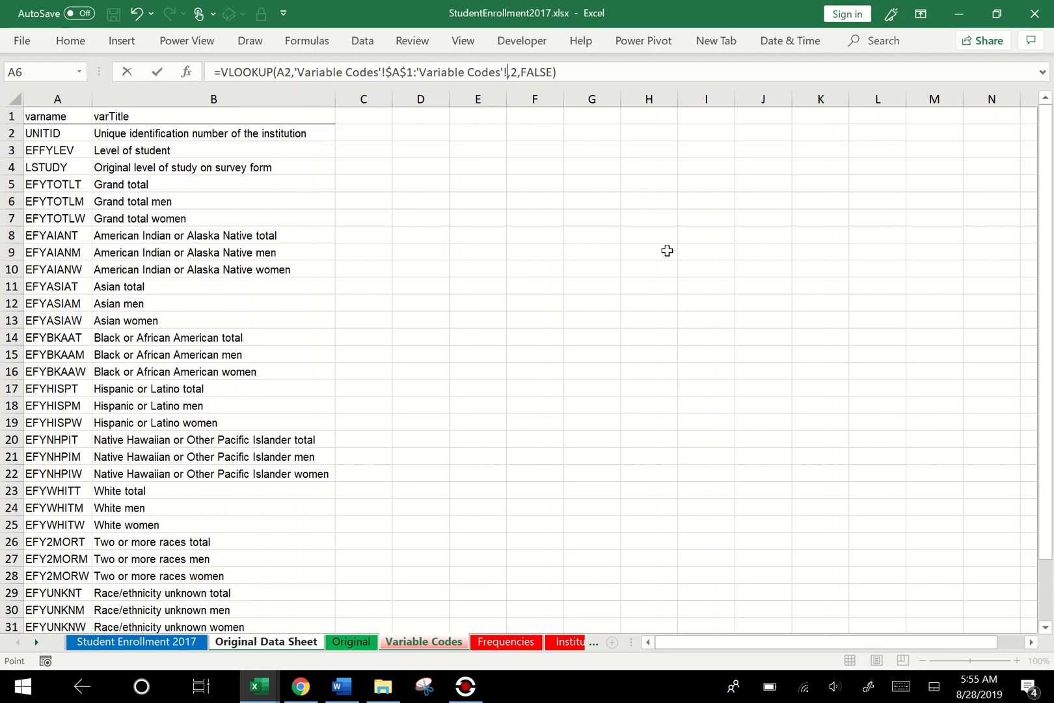
key(Escape)
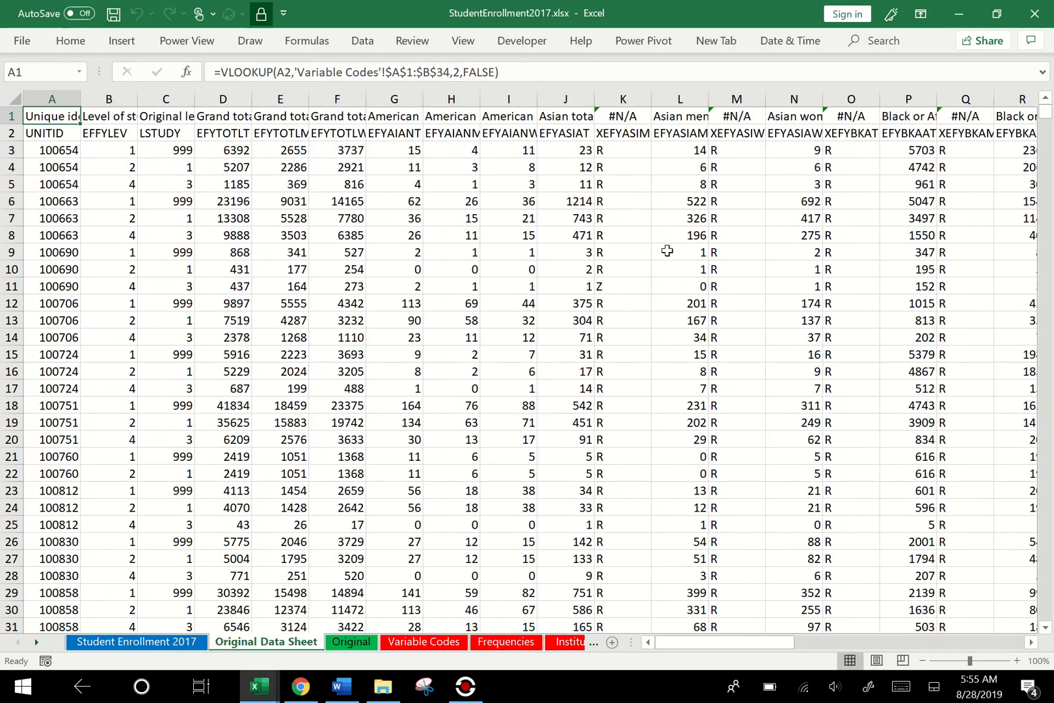
- Highlight the range_lookup argument in the VLOOKUP formula of A1 to examine it, and close the formula with its arguments intact
click(481, 76)
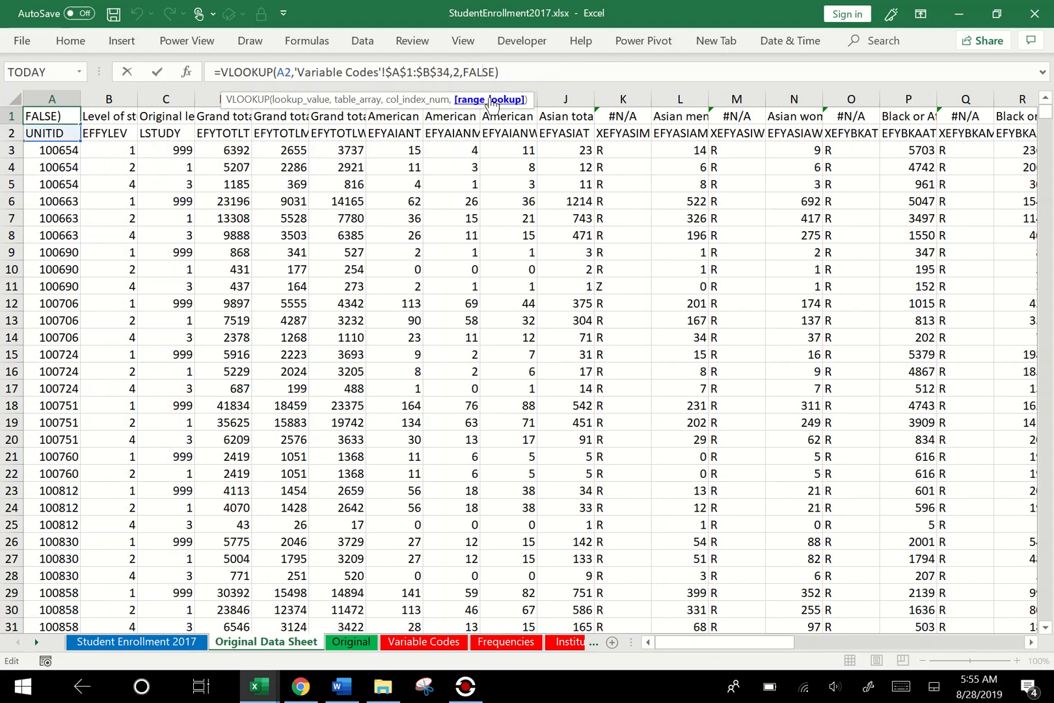
click(492, 101)
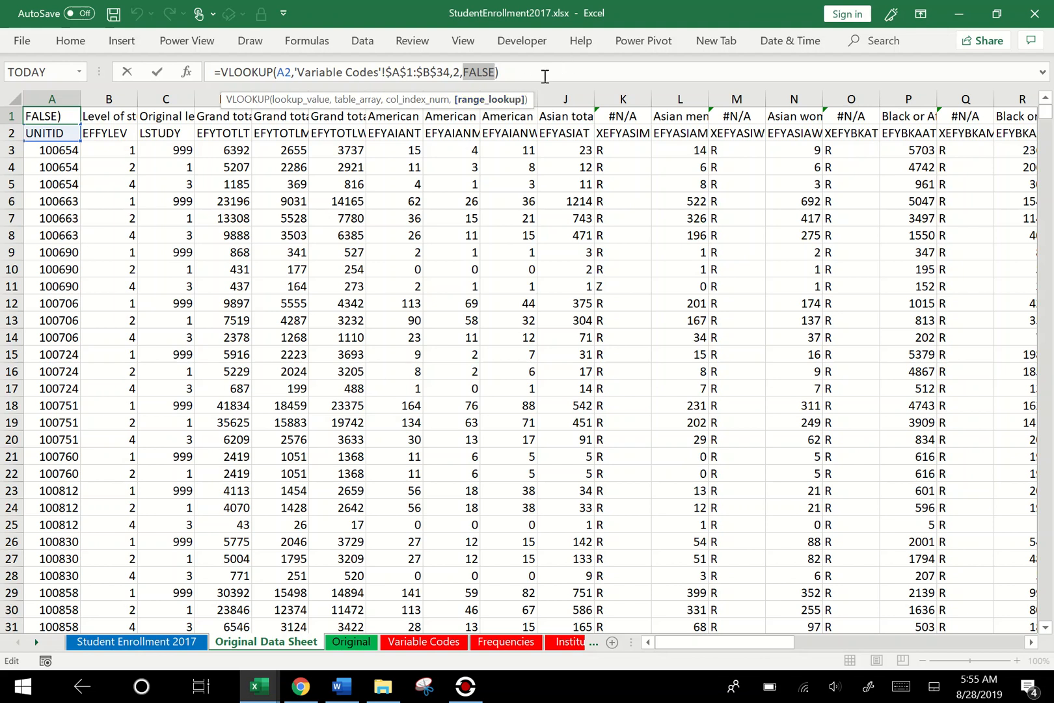
click(493, 71)
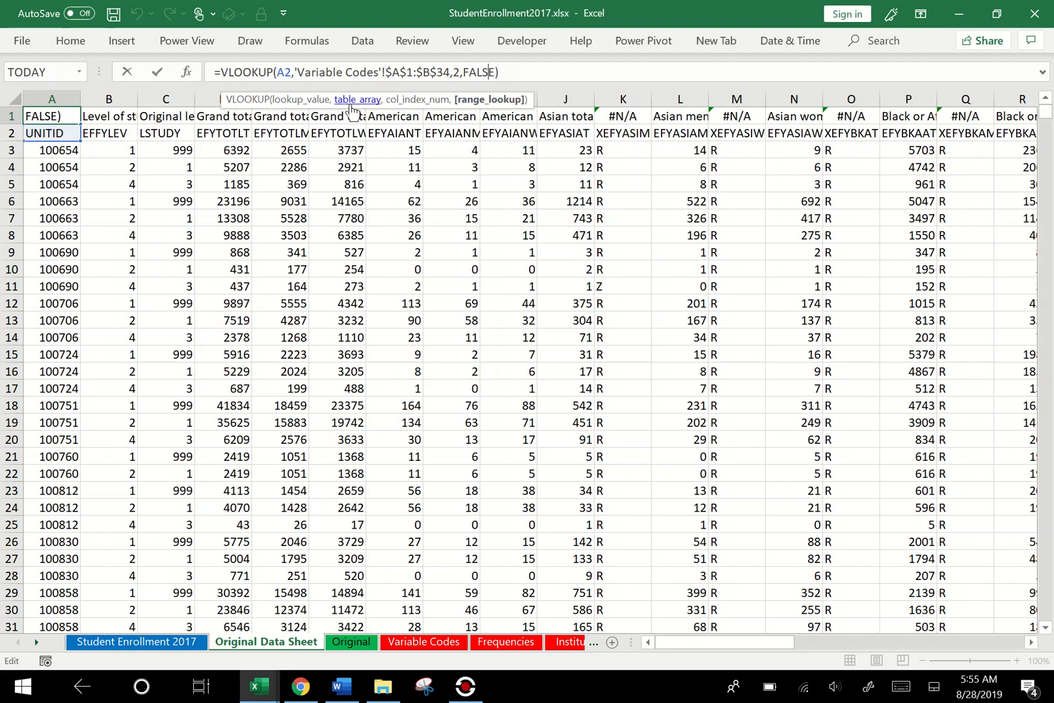
click(473, 101)
click(518, 72)
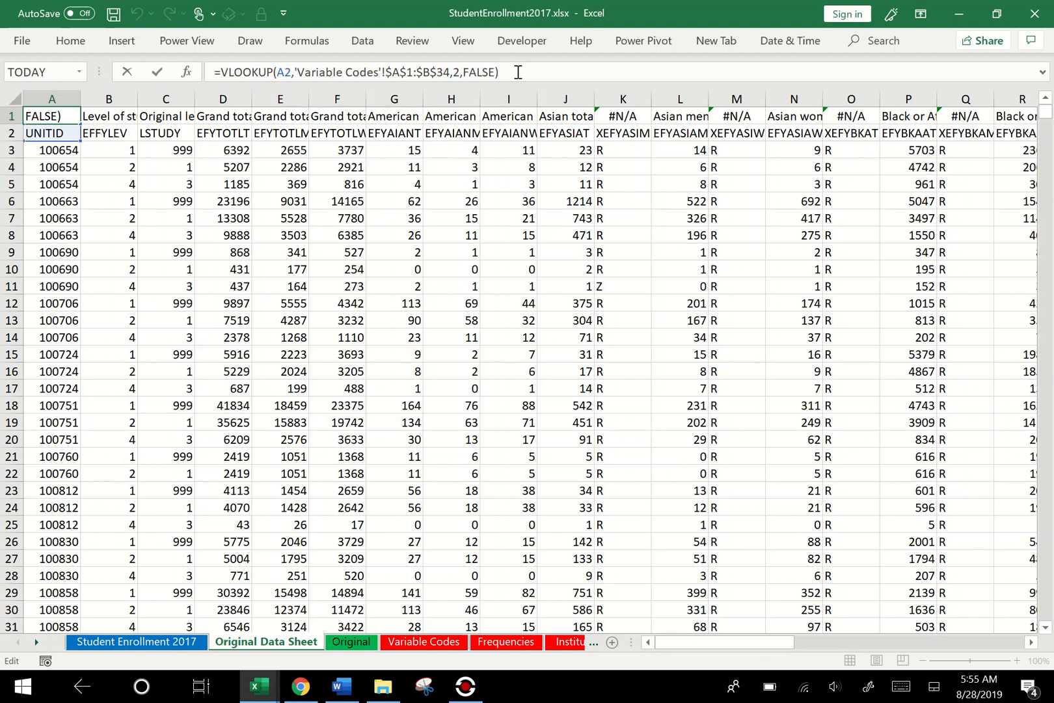
key(ctrl+Return)
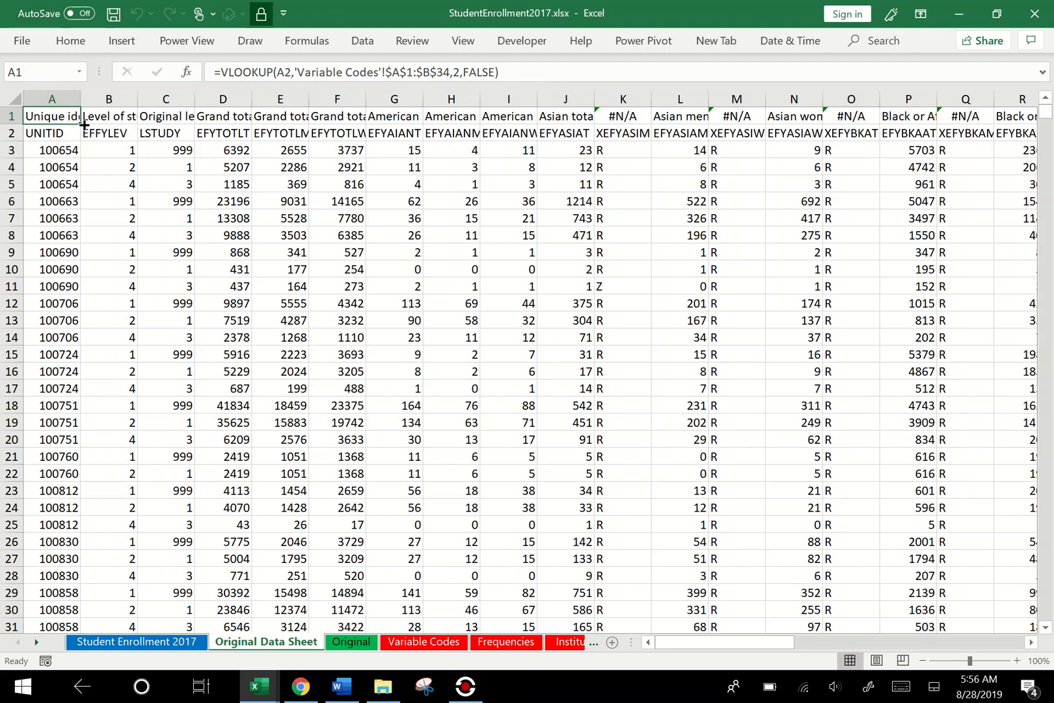
- Fill the VLOOKUP formula from A1 across to C1 and check the lookup references in B1 and C1
drag(76, 121, 184, 117)
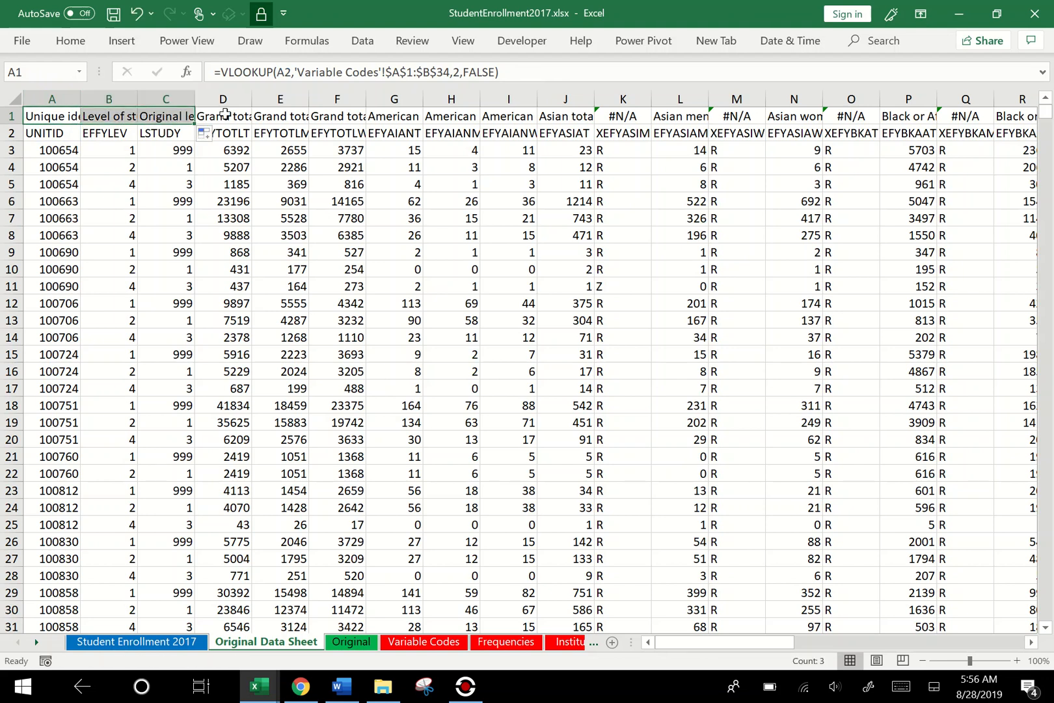
click(114, 115)
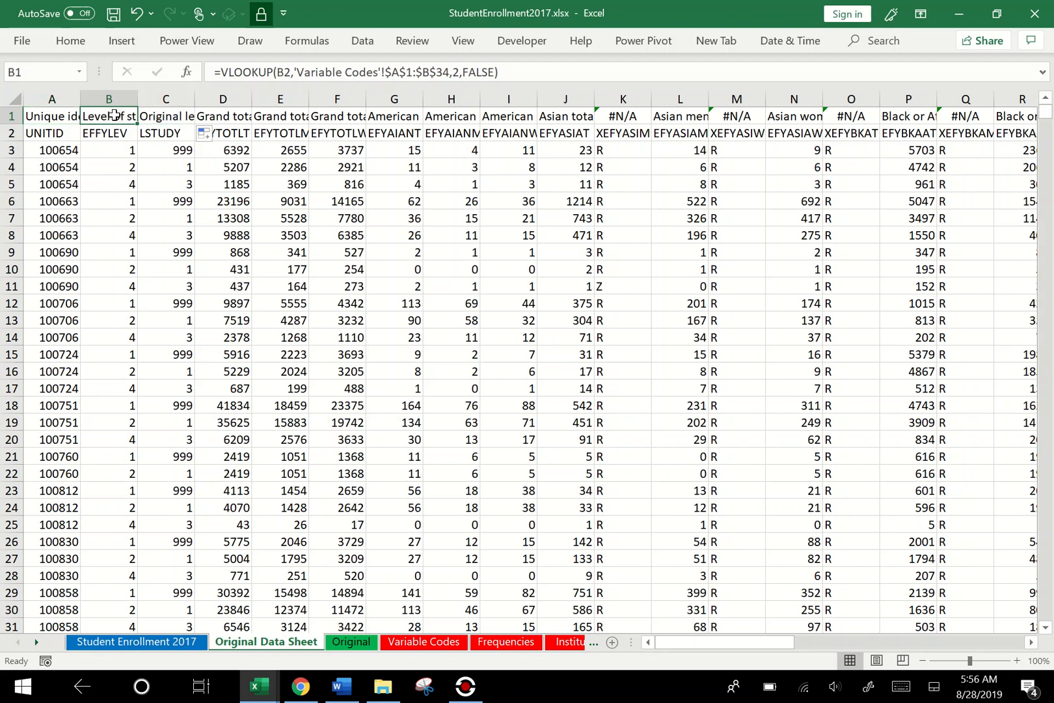
click(167, 117)
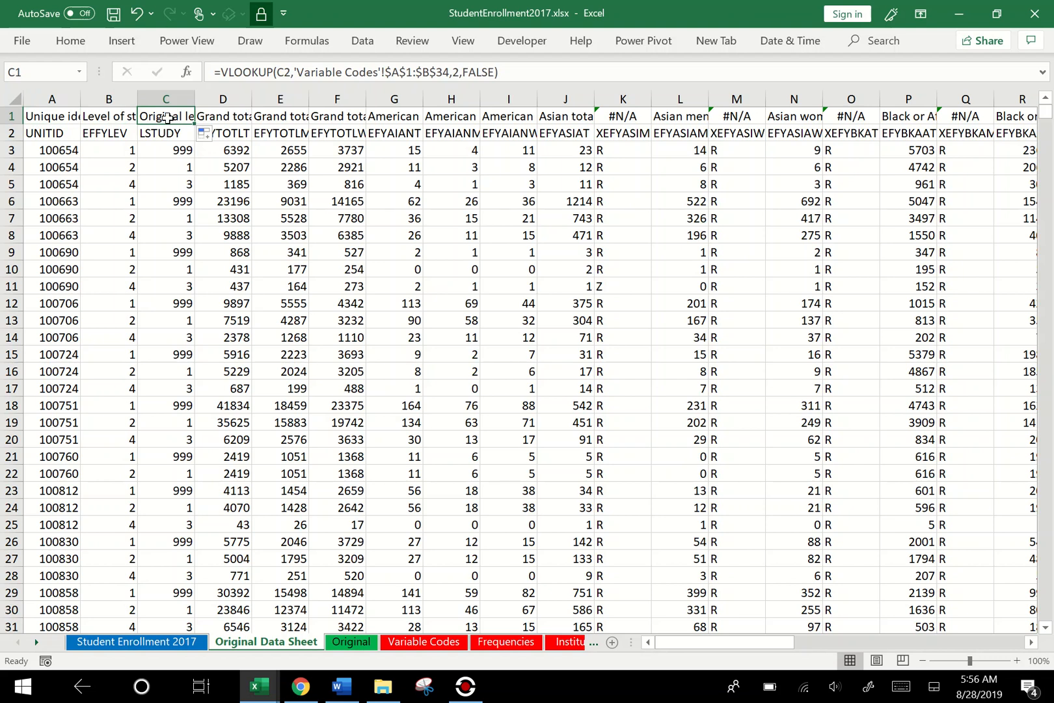
- Check how far the title formulas extend along row 1, and return to cell A1
key(ctrl+Right)
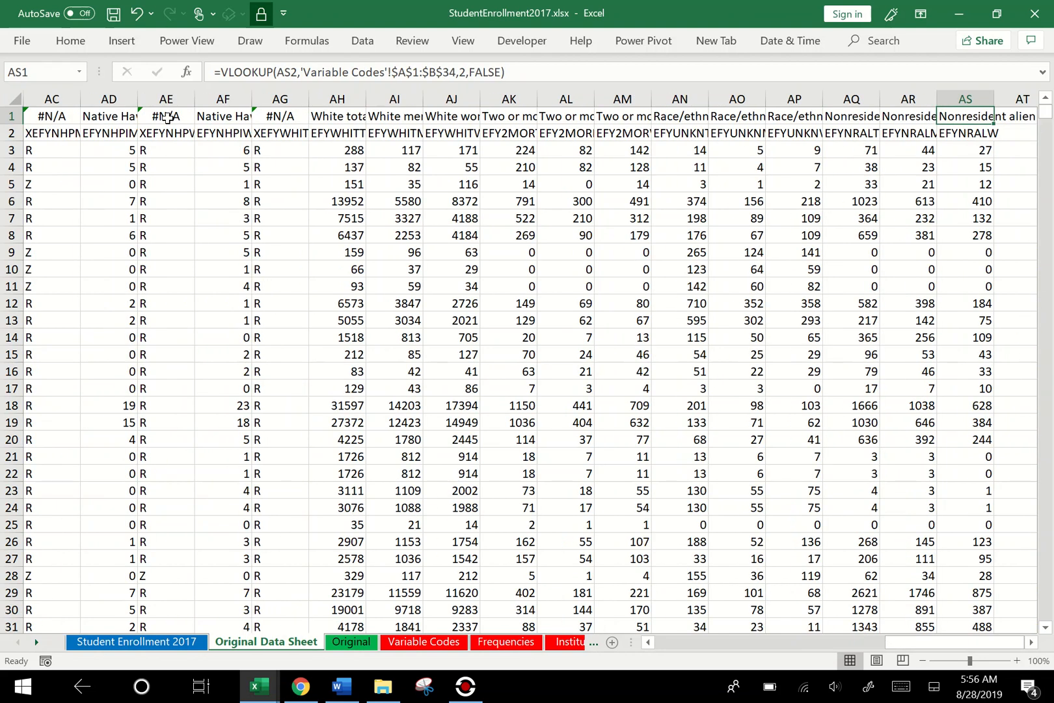
key(ctrl+Right)
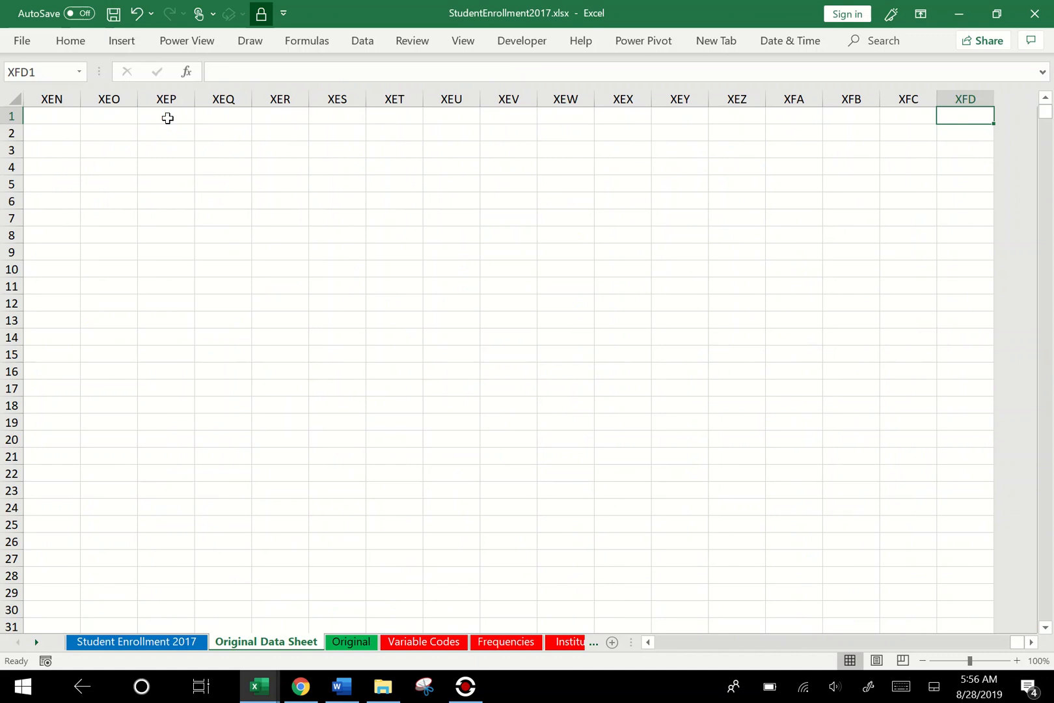
key(ctrl+Left)
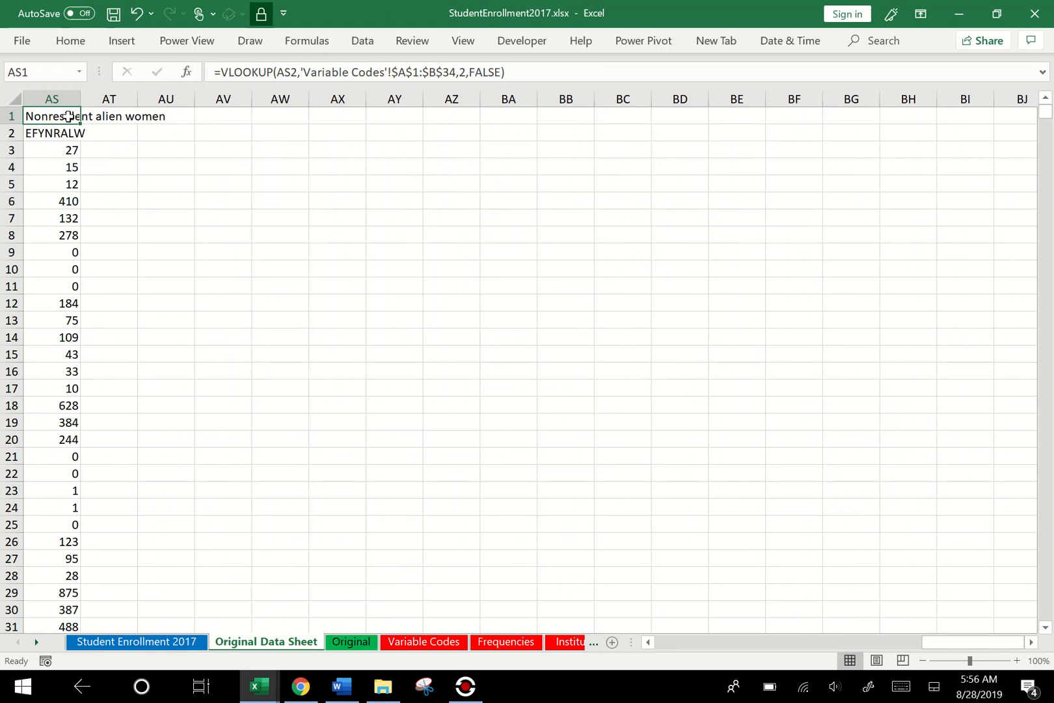
key(ctrl+Home)
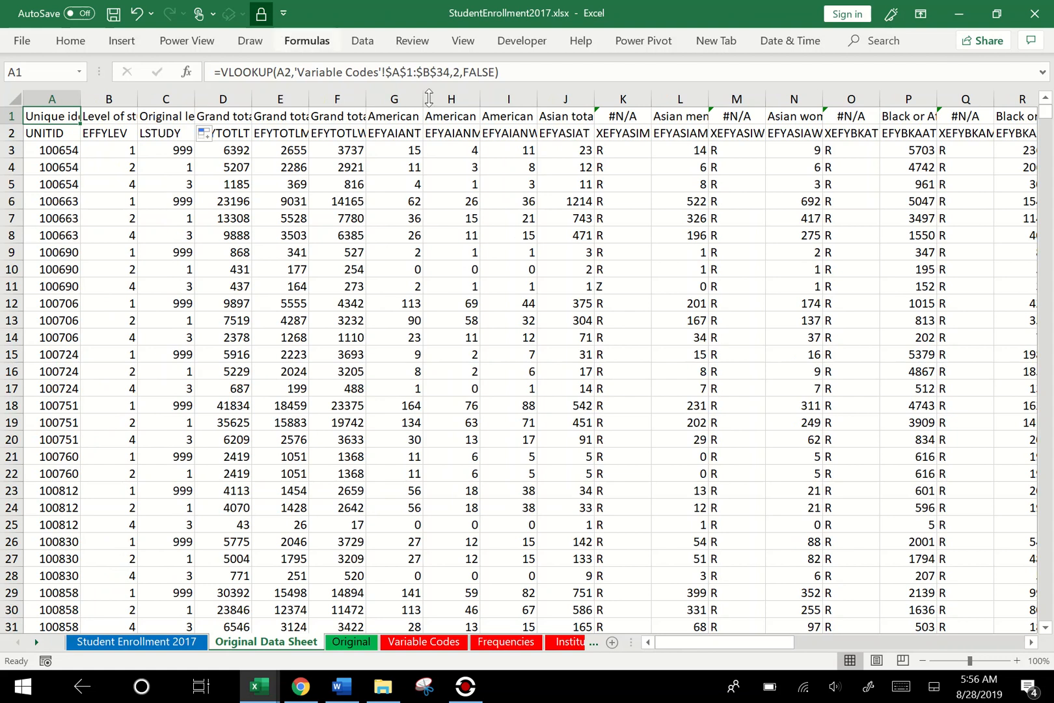
- Delete the entire XEFYASIM column, column K, from the Original Data Sheet
click(638, 116)
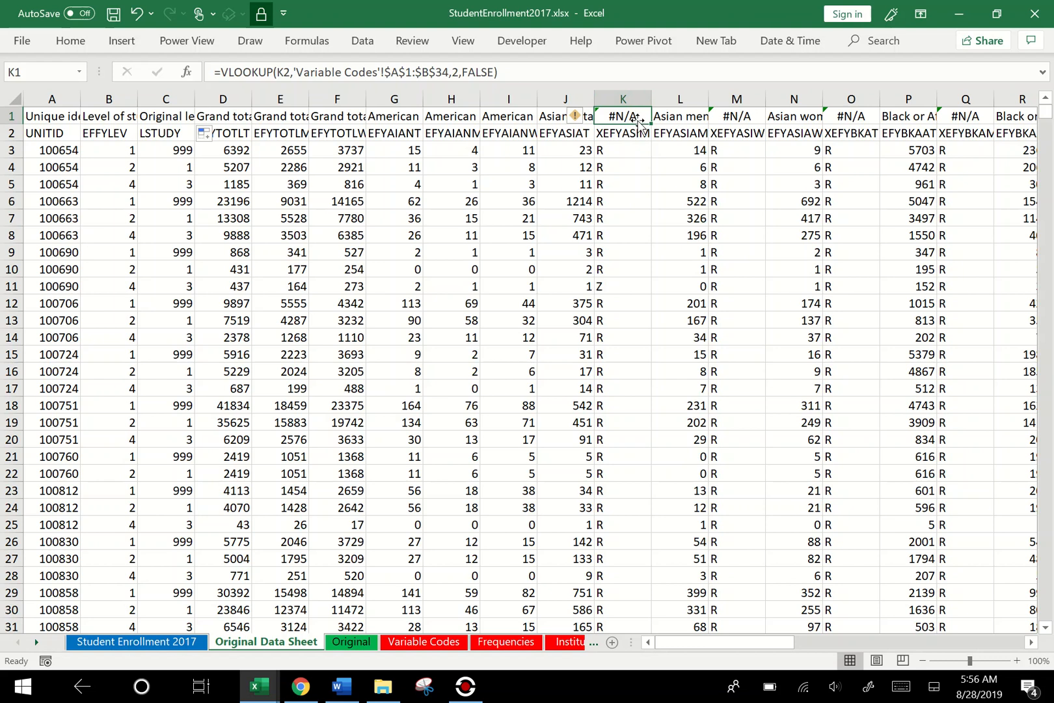
click(635, 97)
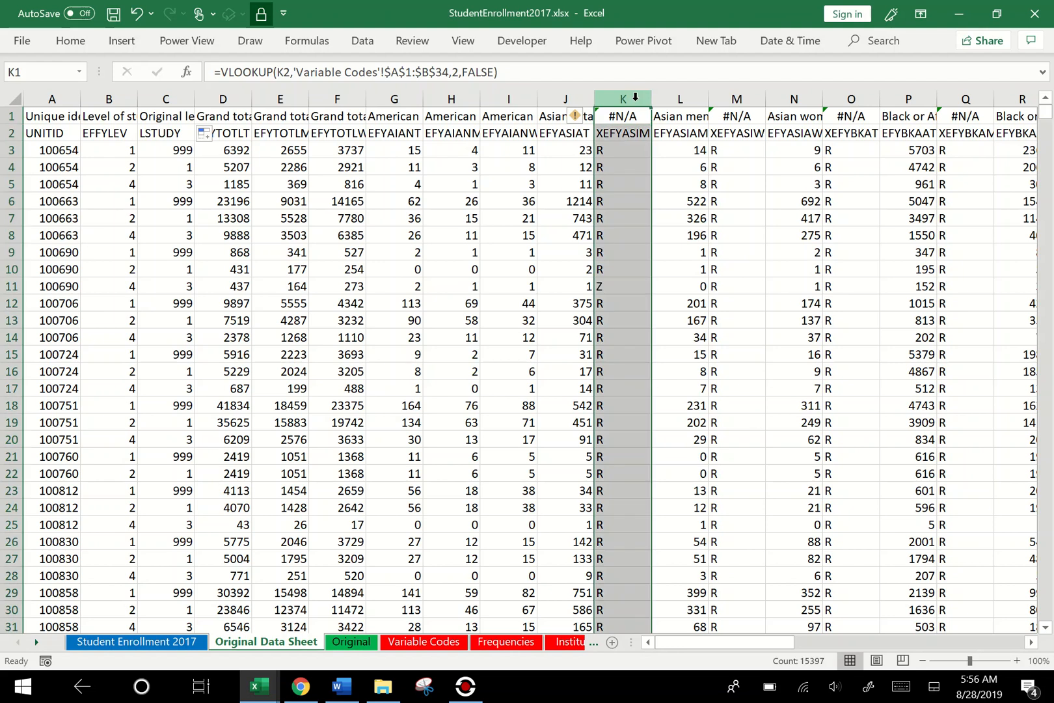
right_click(635, 97)
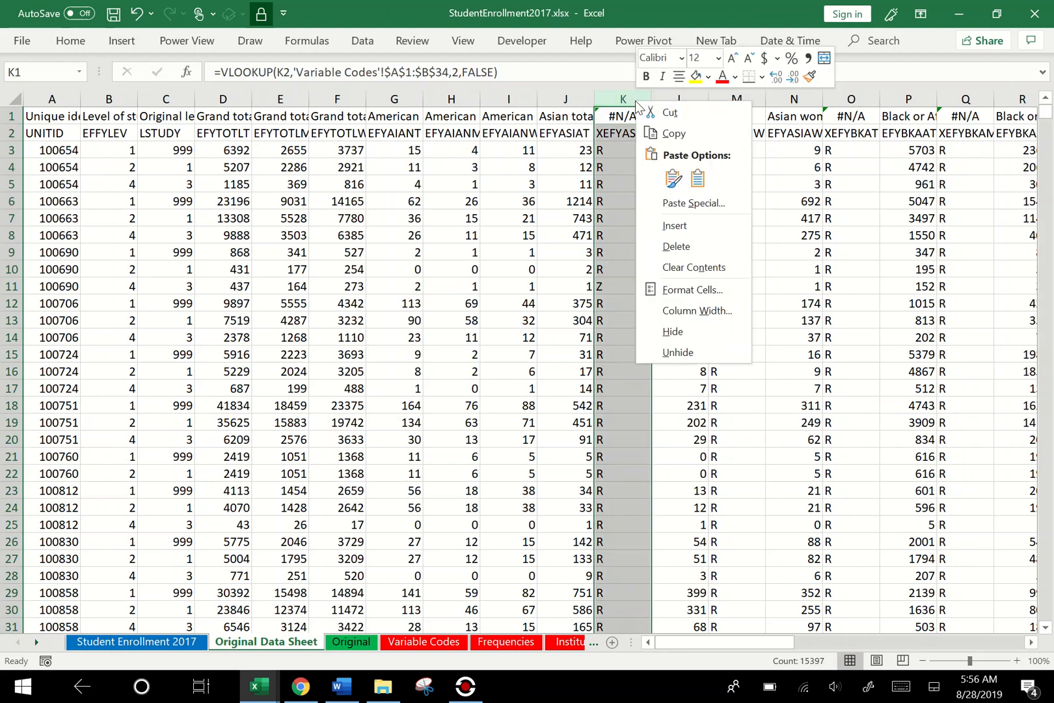
click(678, 248)
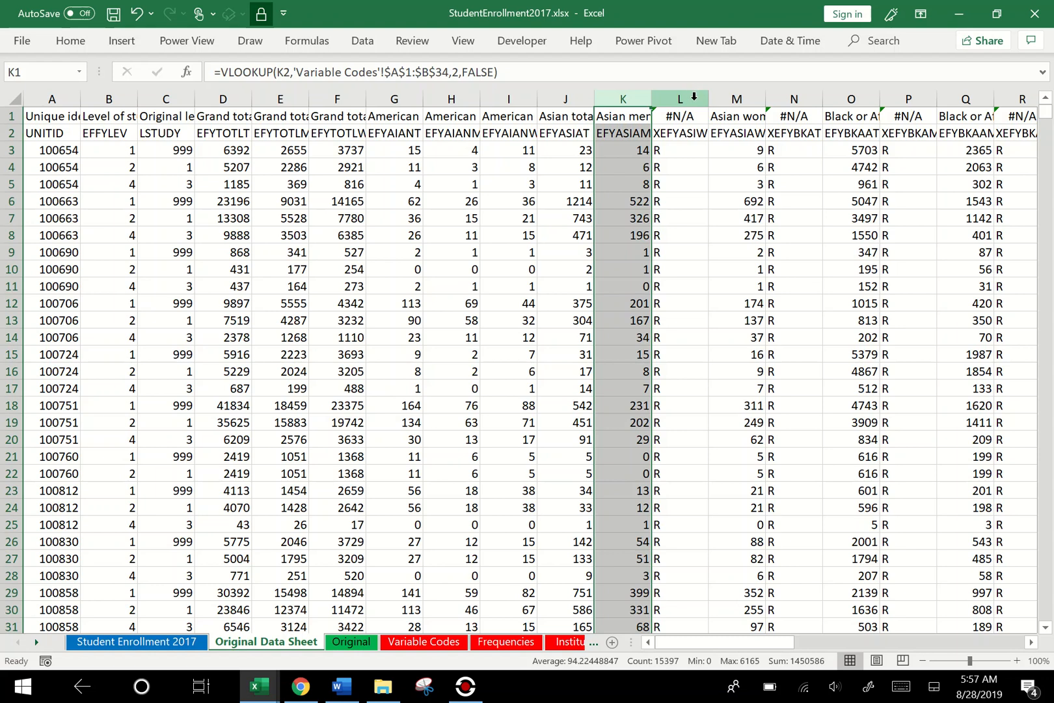
- Select the entire XEFYASIW column, column L
click(681, 98)
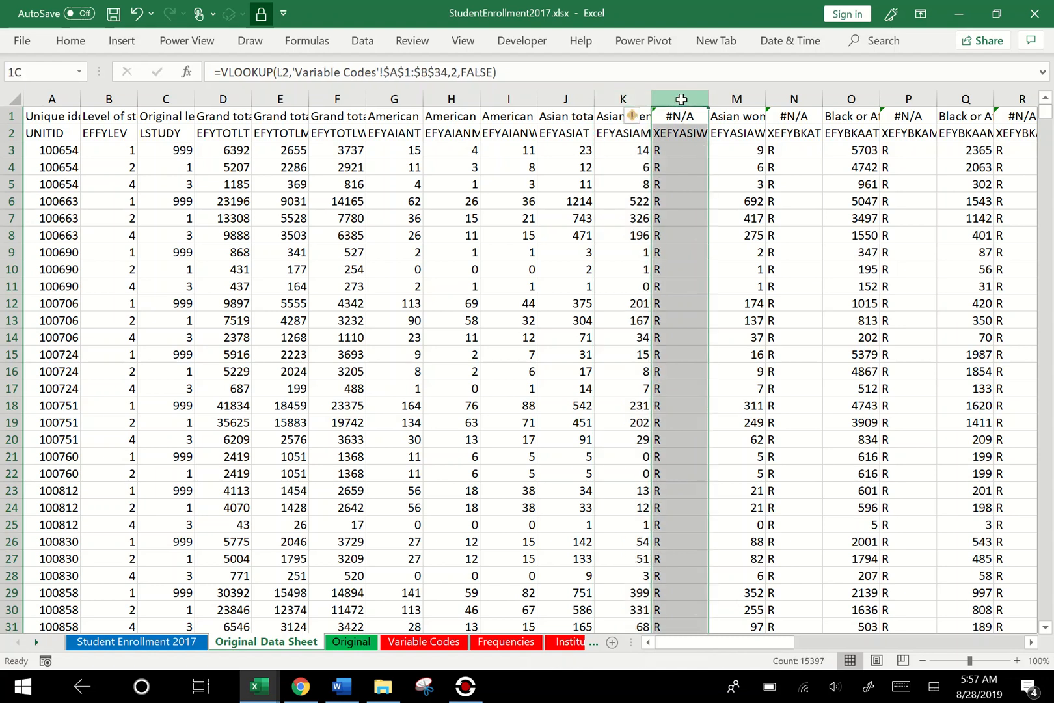